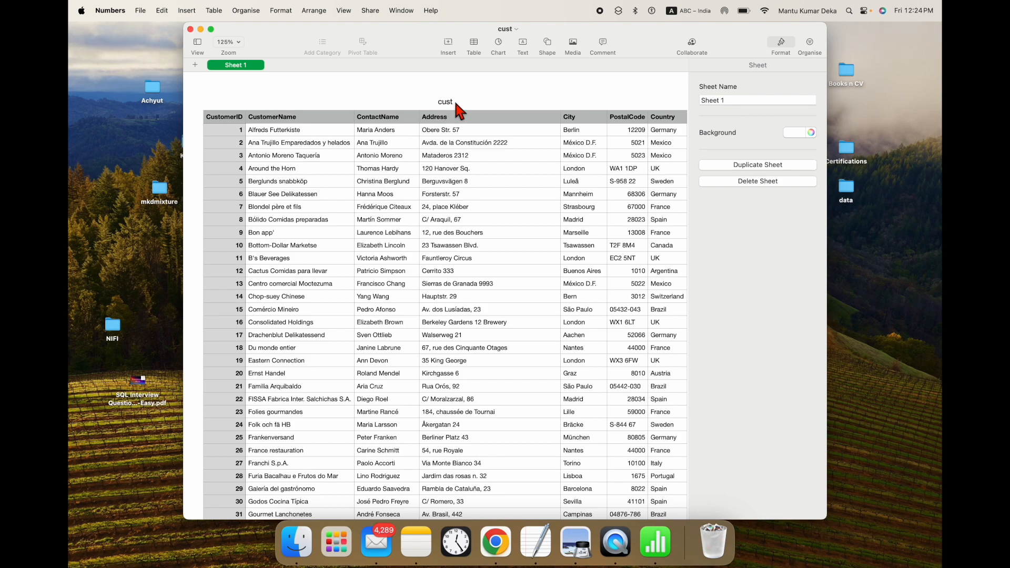
Look through the customer records in the cust table from the first rows to the last ones and back.
scroll(434, 284, "down", 1)
scroll(435, 290, "down", 15)
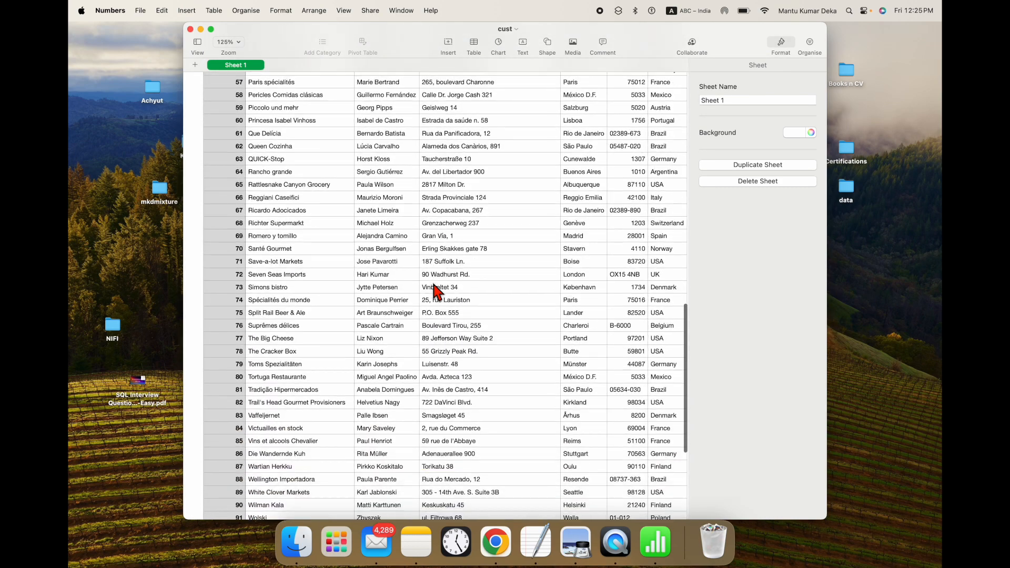
scroll(435, 291, "up", 20)
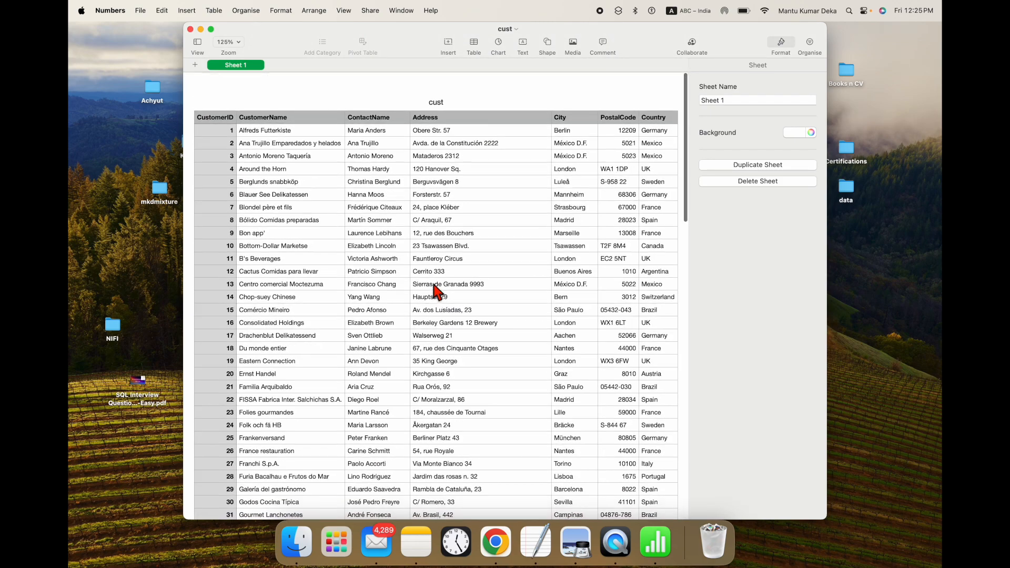
Switch to Databricks in Chrome and create a new notebook in the workspace.
left_click(495, 542)
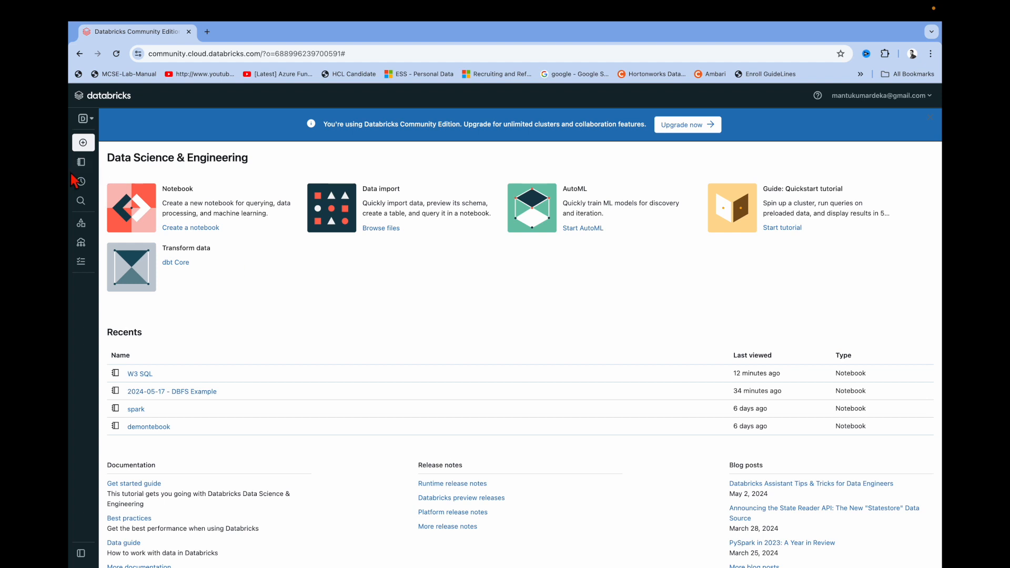
mouse_move(108, 160)
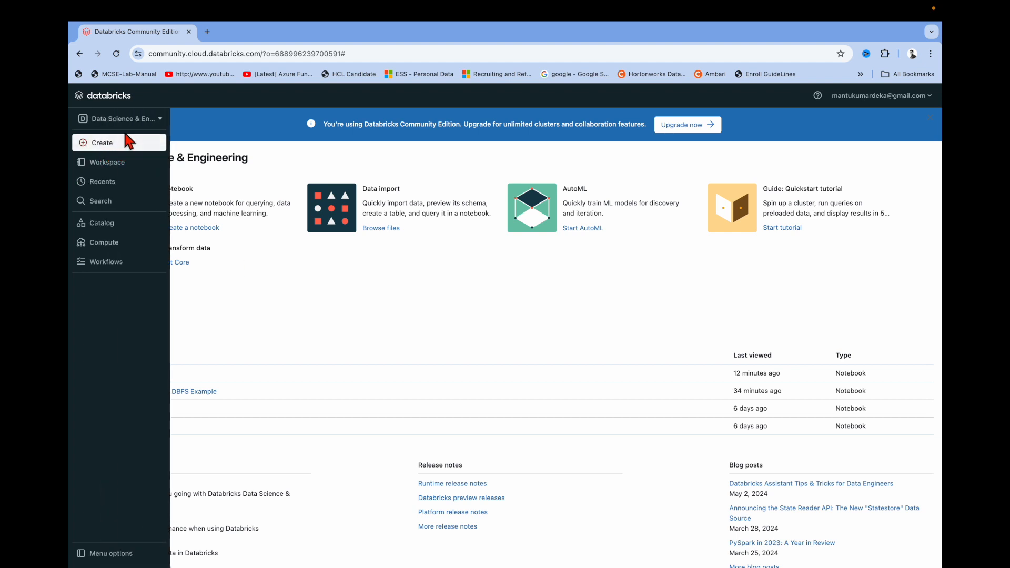
left_click(123, 167)
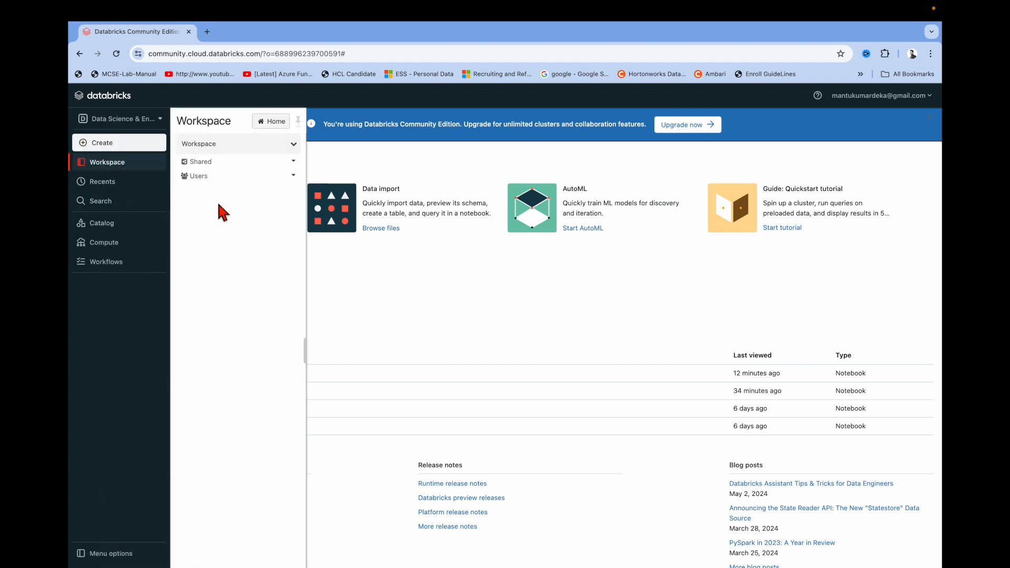
right_click(217, 226)
mouse_move(232, 237)
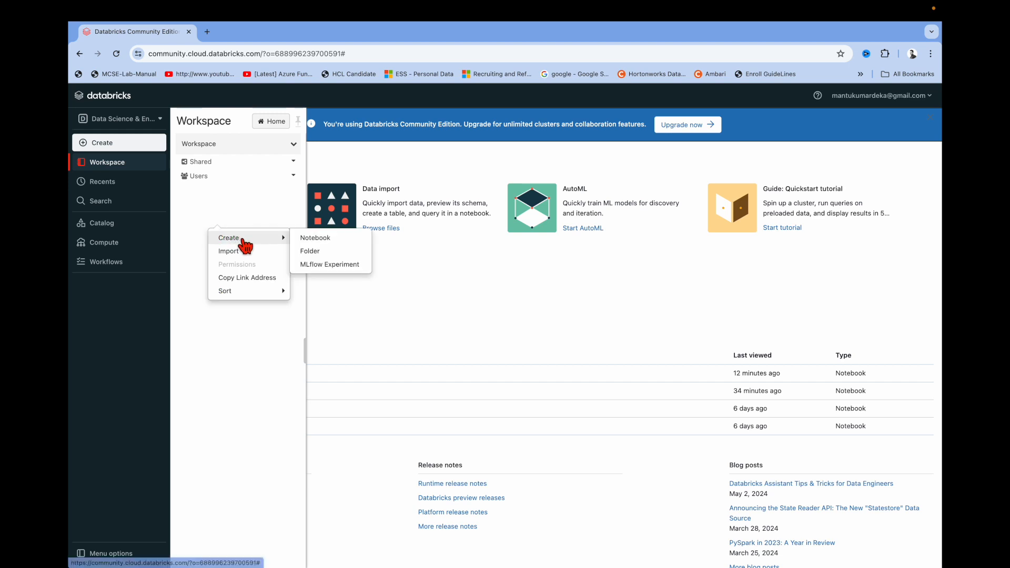
left_click(314, 239)
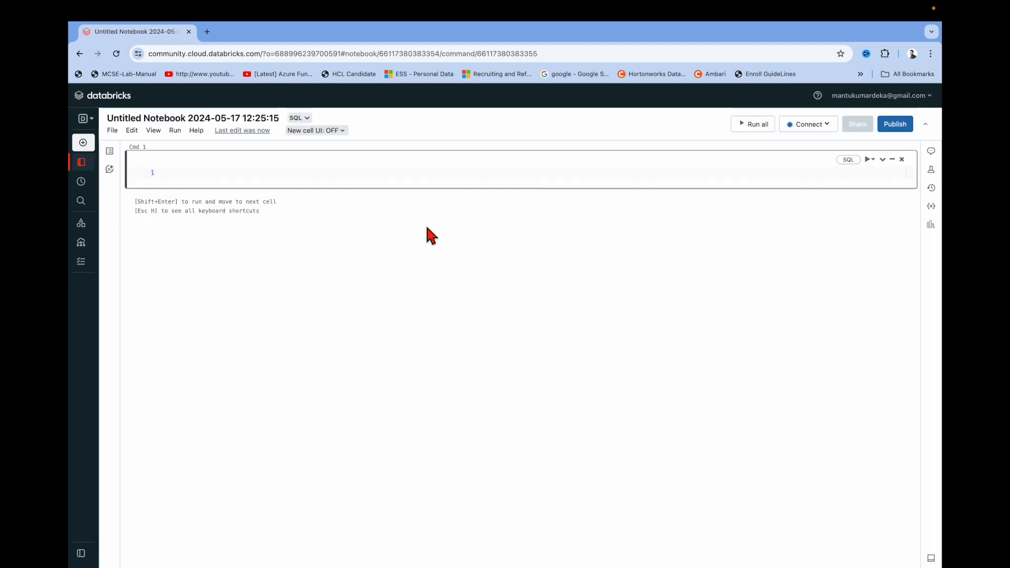
Rename the untitled notebook to "SQL Testing".
left_click(221, 118)
key("ctrl+a")
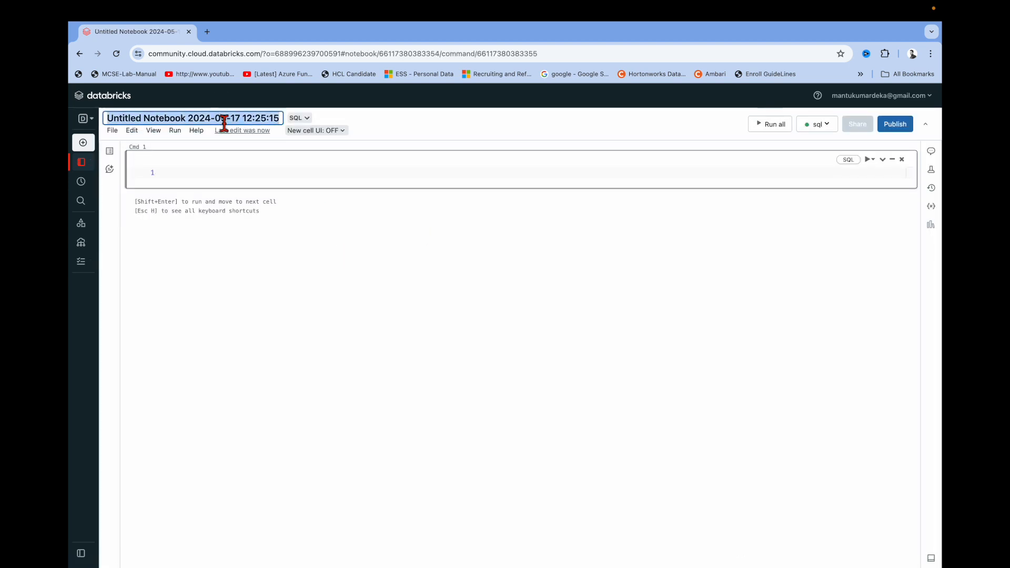
key("BackSpace")
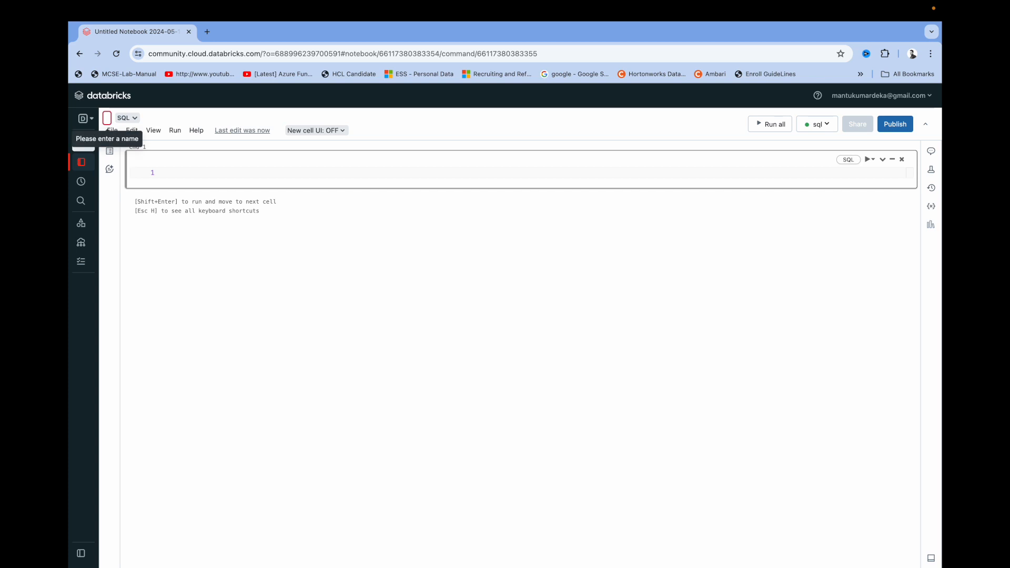
type("SQL")
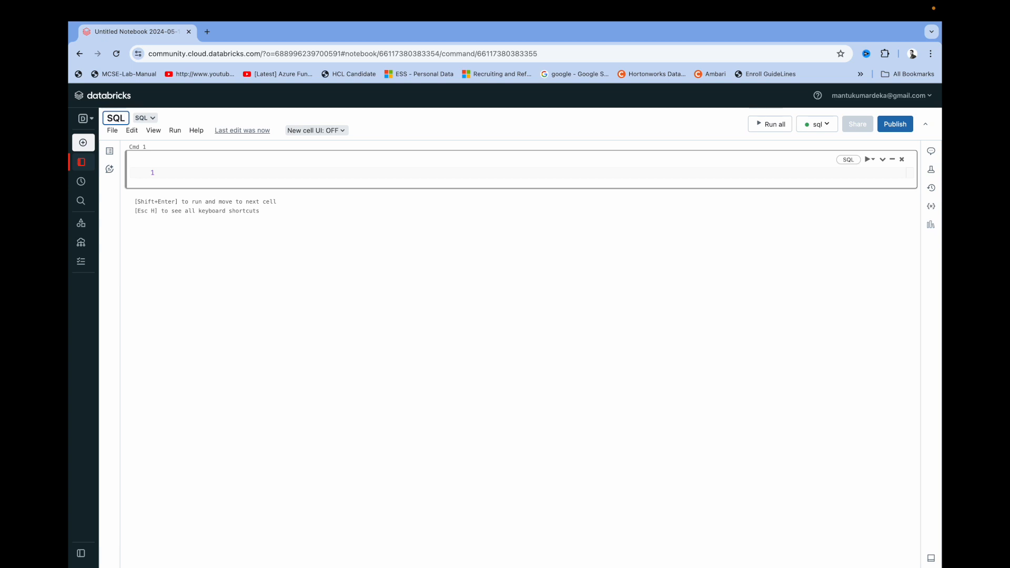
type(" Testing")
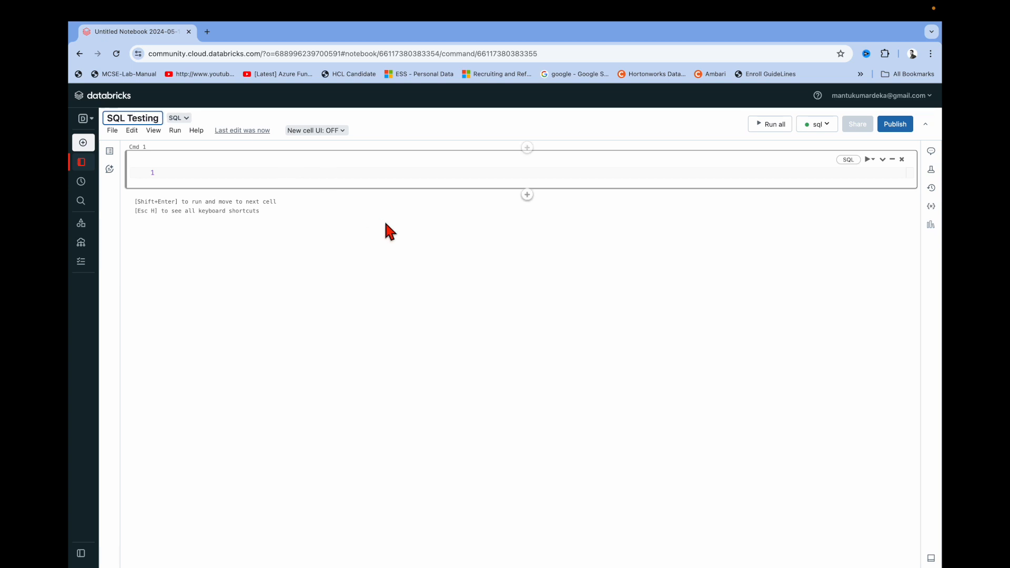
key("Return")
Write the statement "show databases;" in the first cell and run the cell.
left_click(267, 180)
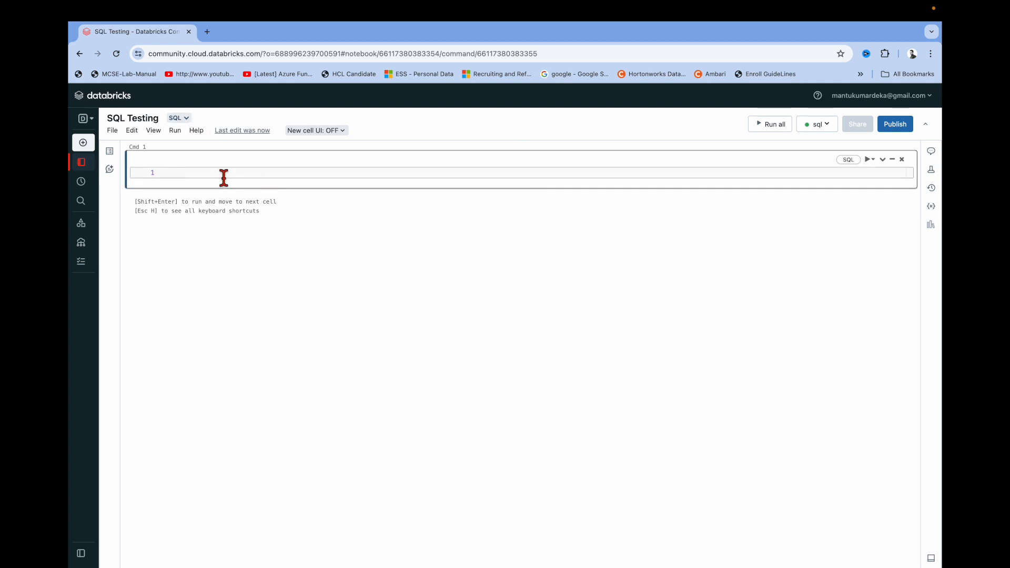
type("show datase")
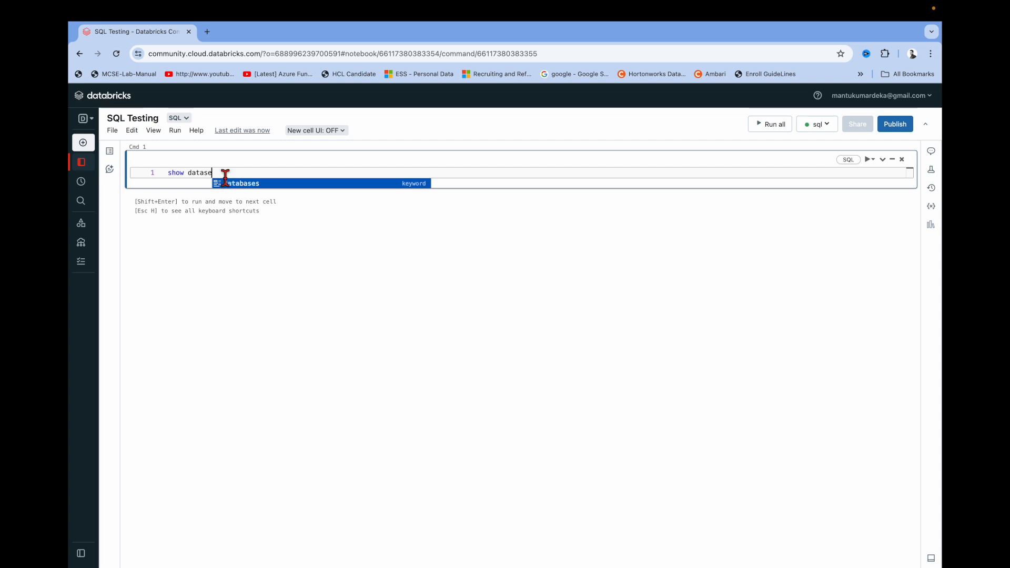
left_click(244, 184)
type(";")
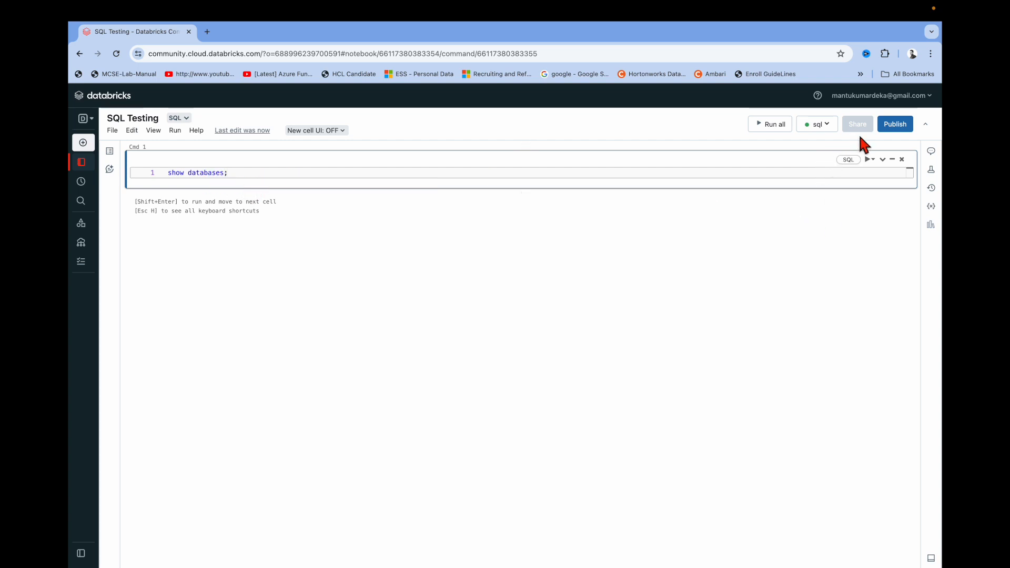
left_click(872, 160)
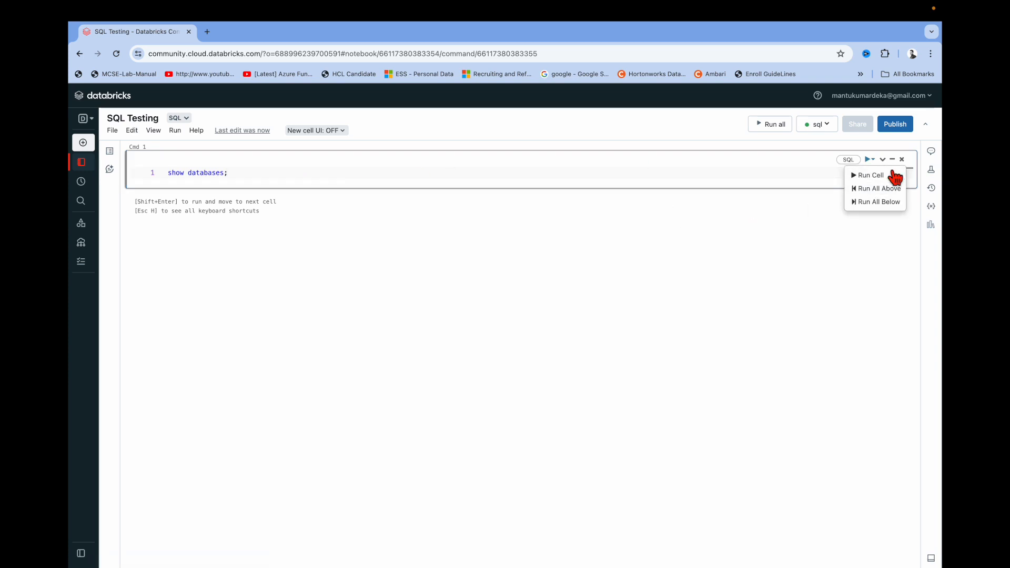
left_click(868, 176)
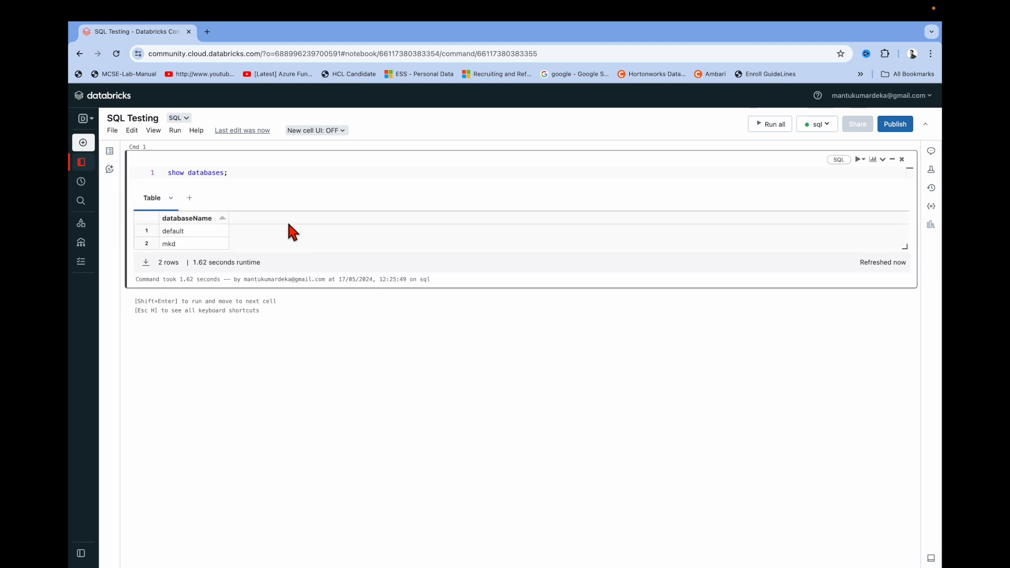
Add the statement "create database mkdmixture;" below the show databases line, leaving one blank line between them.
left_click(255, 177)
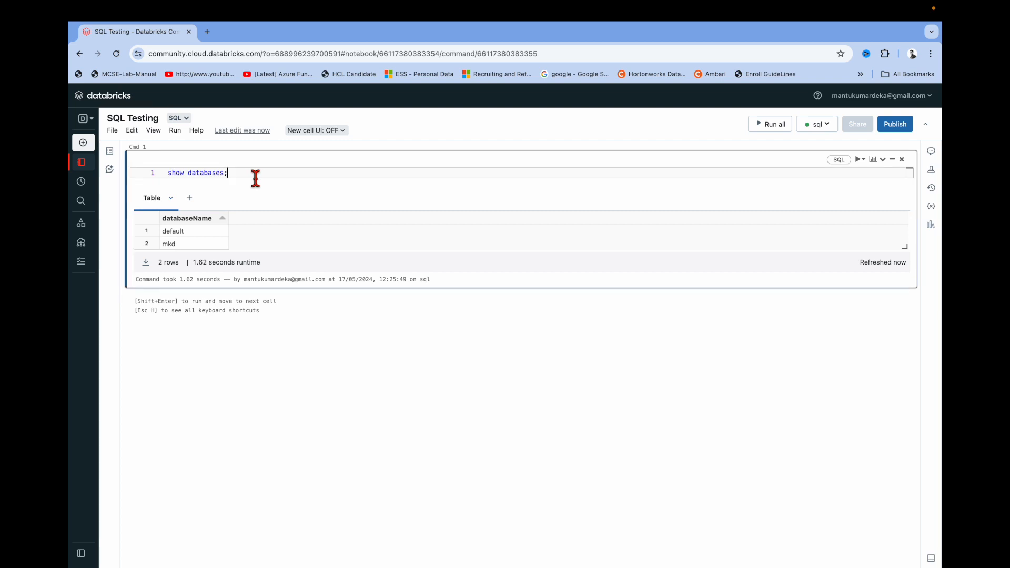
key("Return")
key("Return")
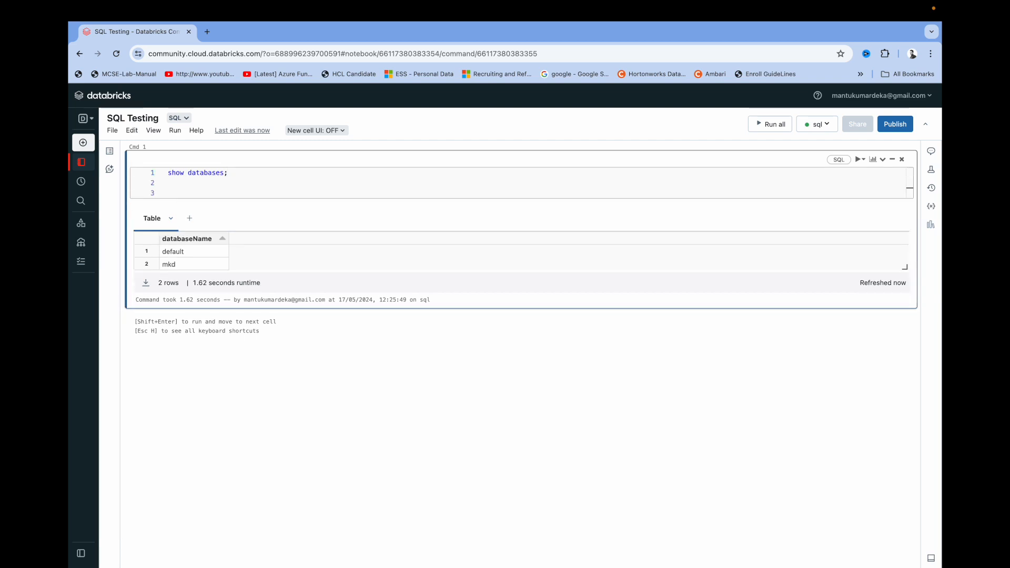
type("cr")
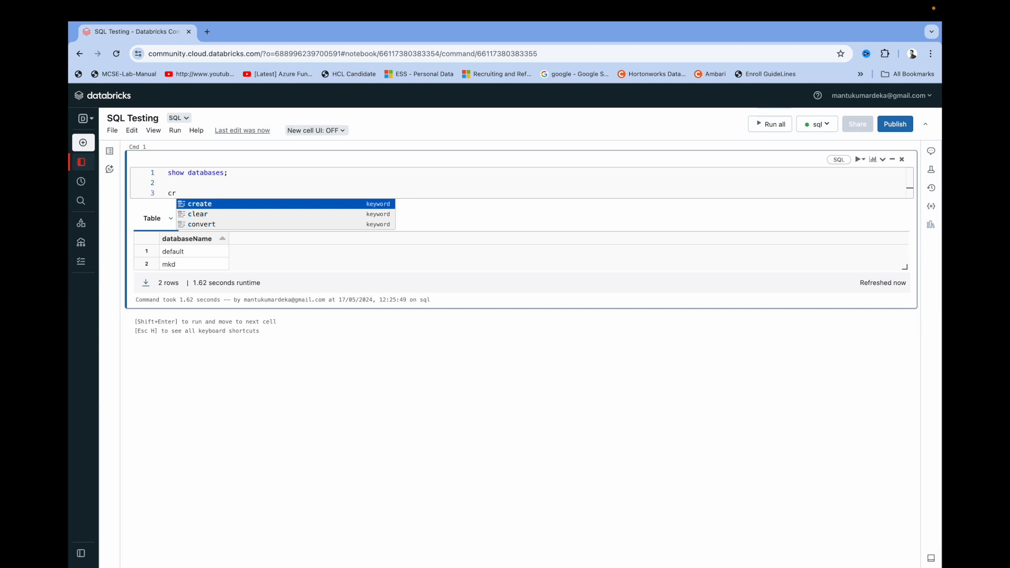
left_click(211, 204)
type("datab")
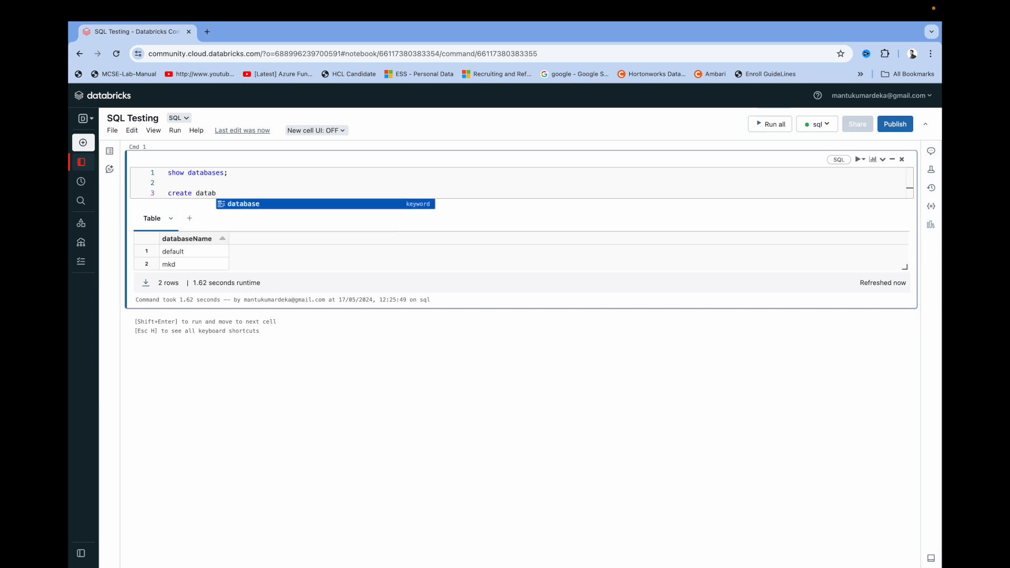
key("Return")
type("mkd")
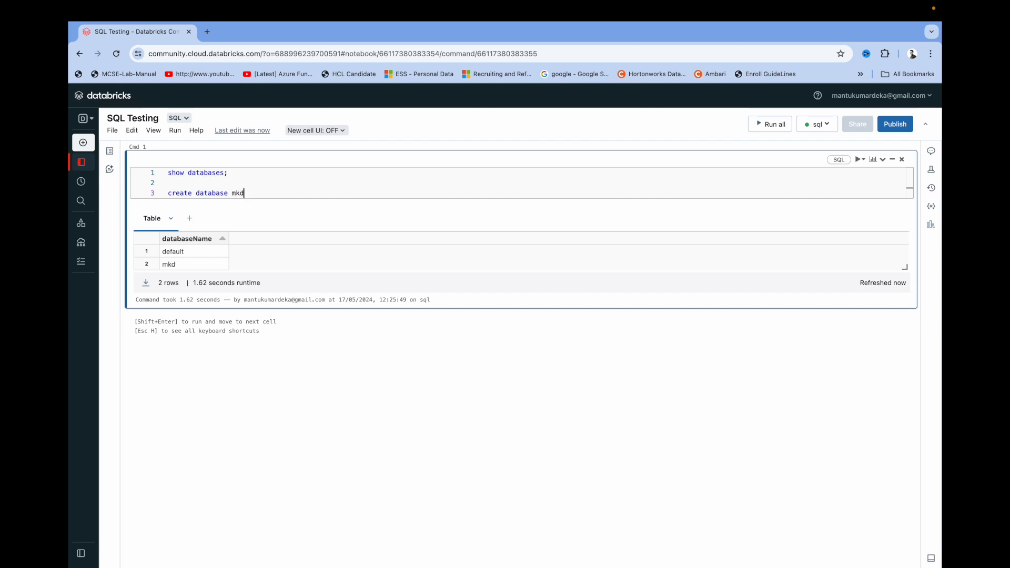
type("mixture;")
Comment out the show databases line with "--" and run the cell to create the mkdmixture database.
left_click(172, 173)
type("--")
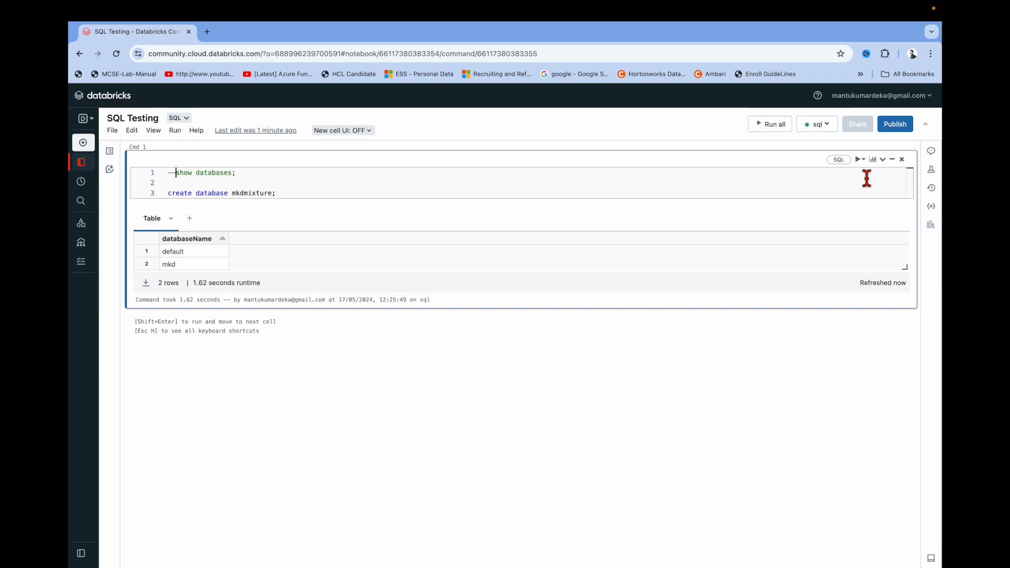
left_click(863, 159)
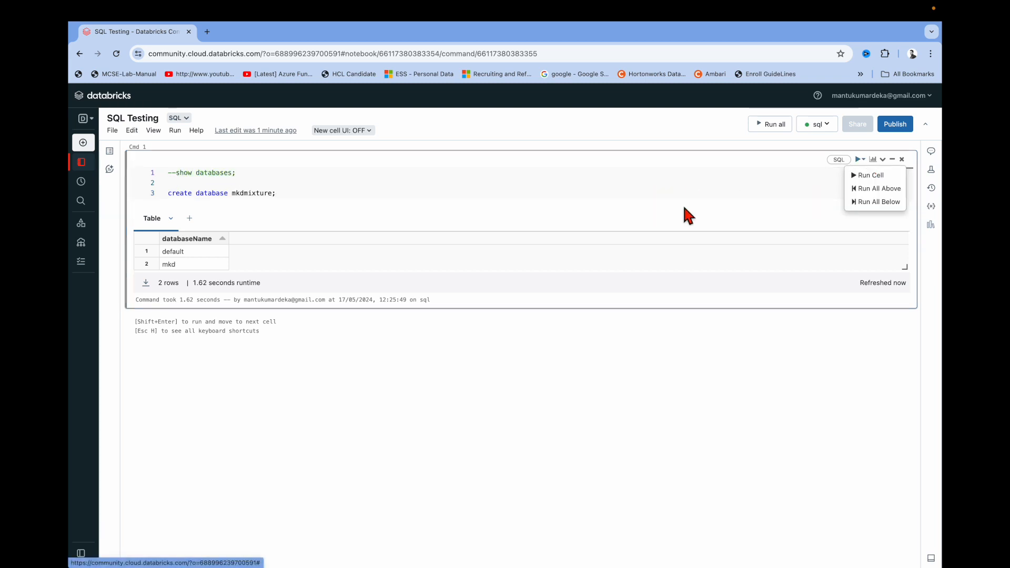
left_click(876, 175)
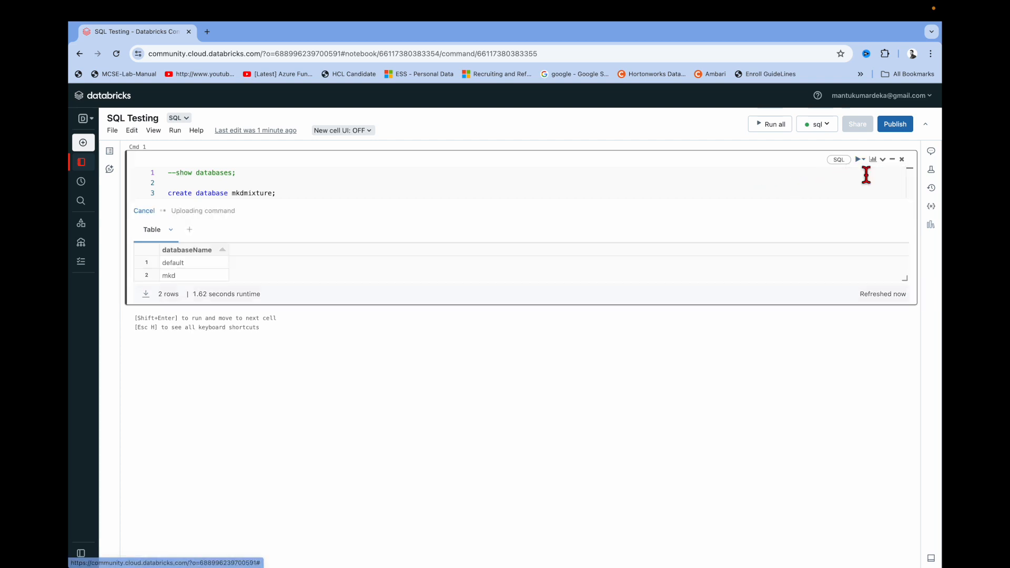
Comment out the create database line with "--" and add blank lines below it for another statement.
left_click(294, 195)
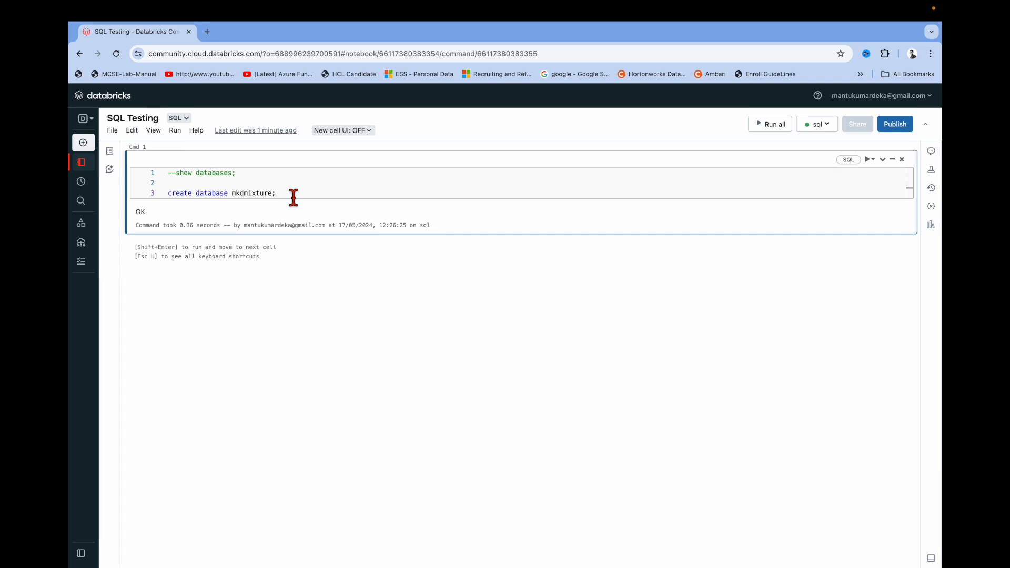
key("Return")
key("Return")
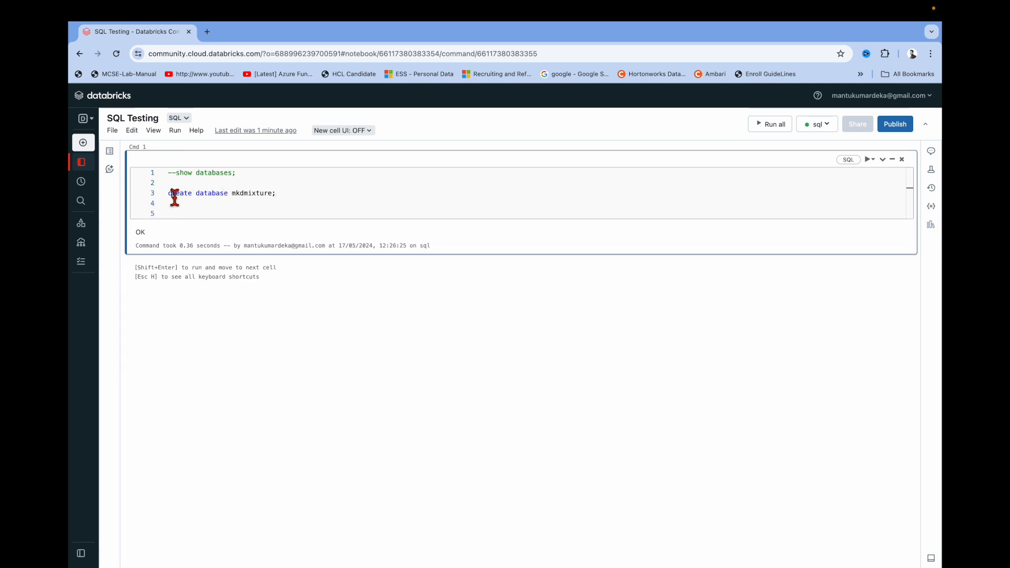
type("--")
key("Return")
key("Return")
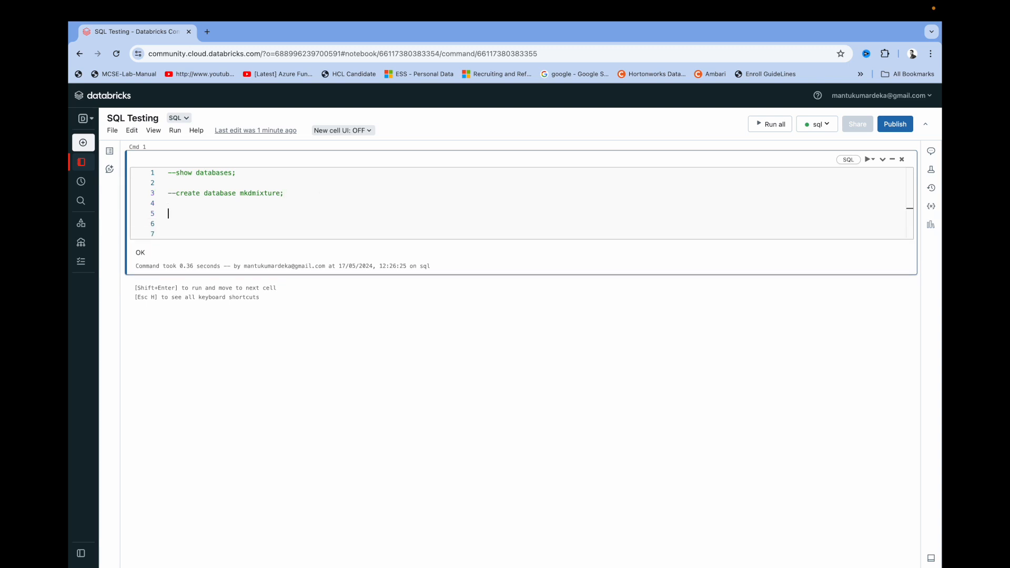
Write "use mkdmixture;" on line 5 and run the cell to switch to that database.
type("use m")
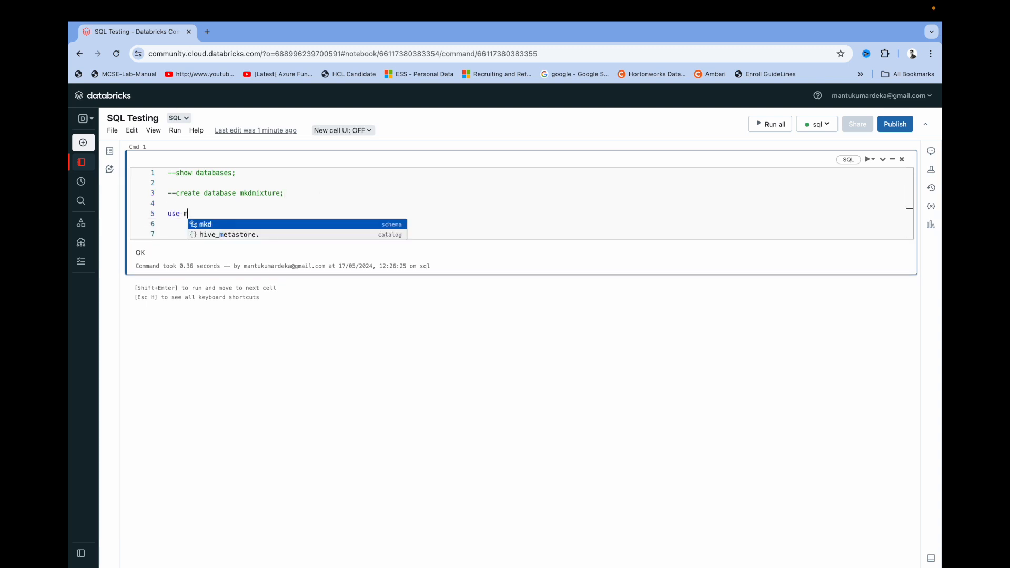
type("kdmixture;")
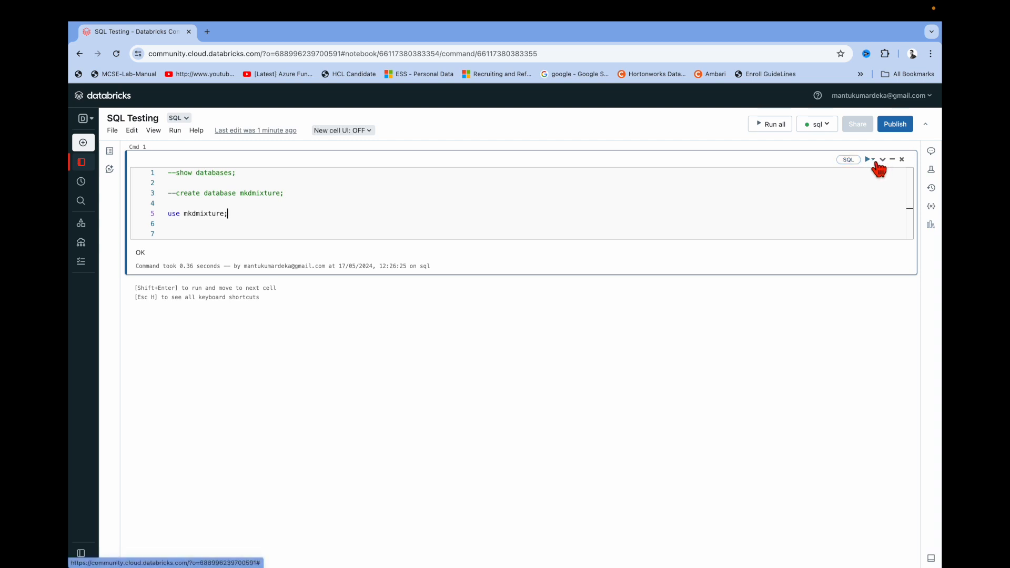
left_click(873, 160)
left_click(871, 173)
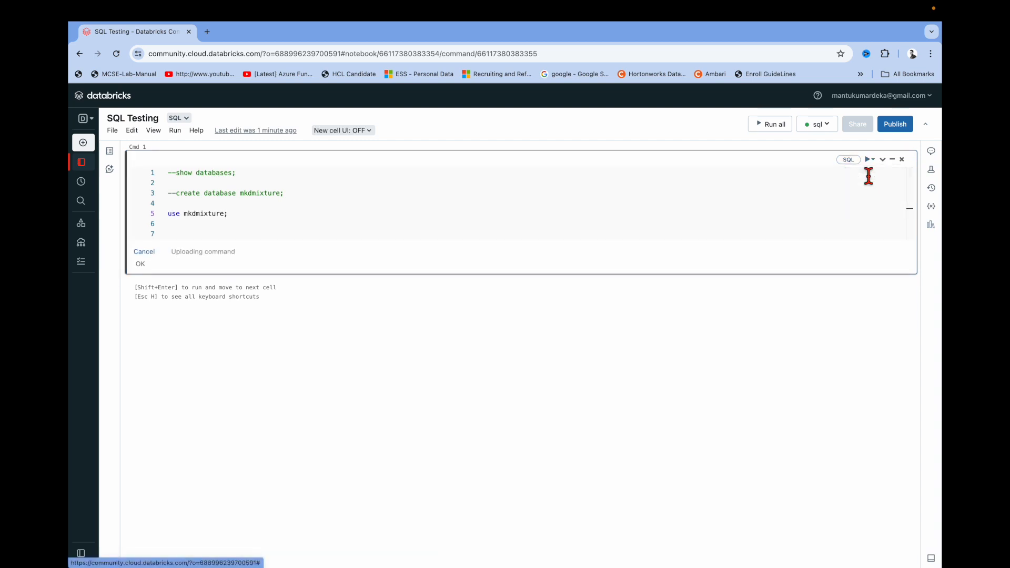
Comment out the use mkdmixture line with "--" and add blank lines beneath it.
left_click(266, 223)
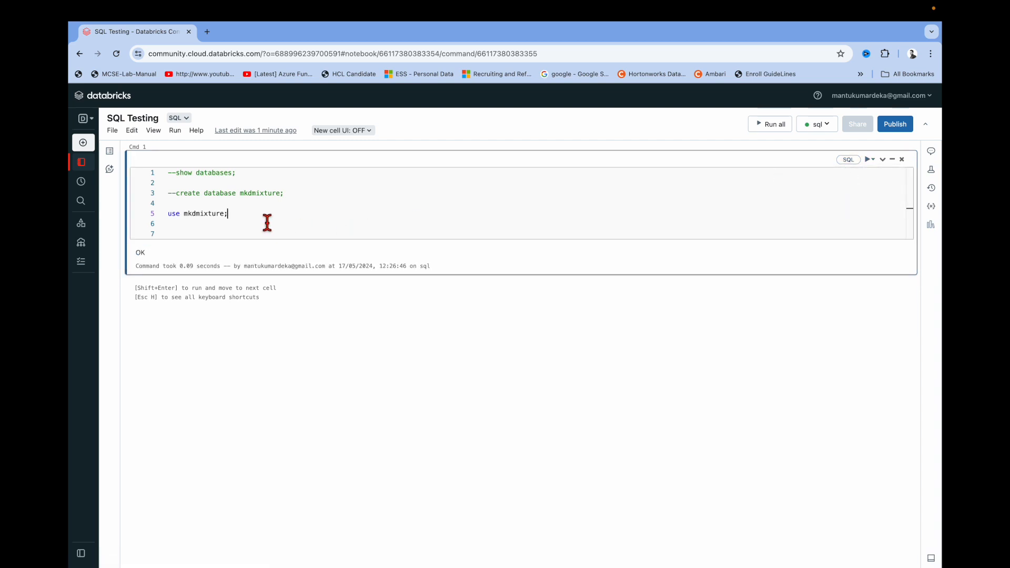
left_click(168, 214)
type("--")
key("Return")
key("Return")
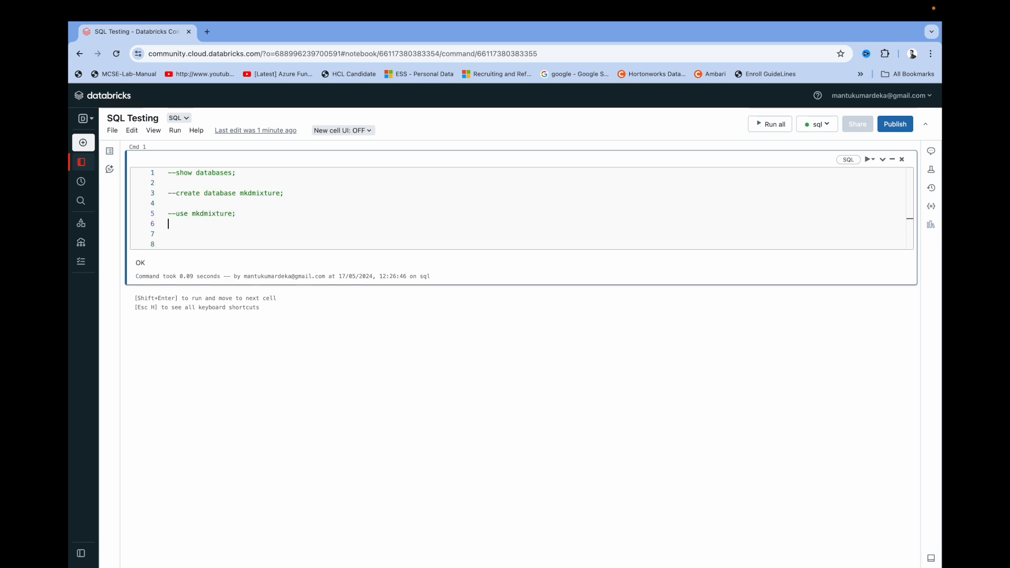
Write "show tables;" on line 7 and run the cell to list the tables in the current database.
type("show t")
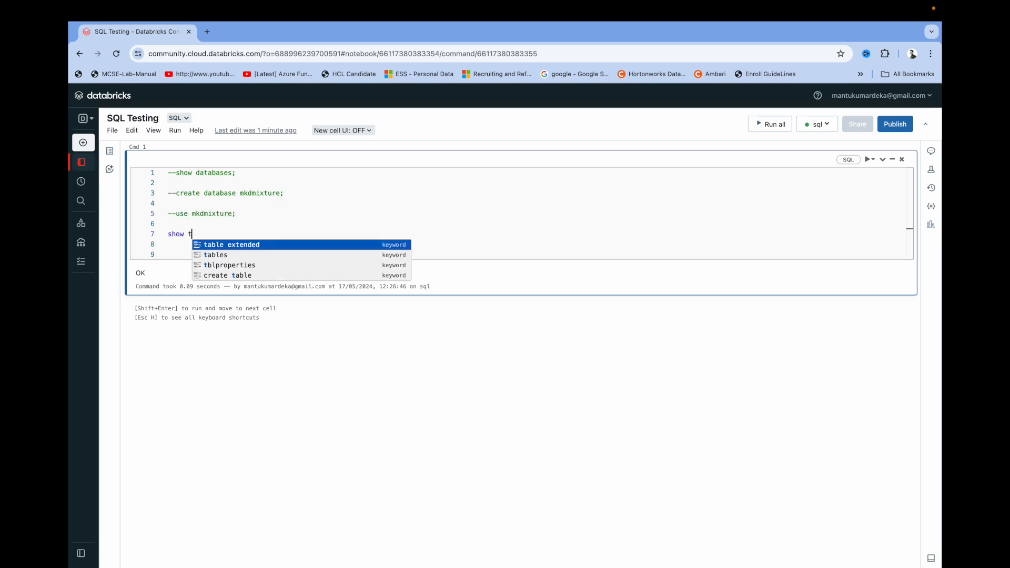
type("ables;")
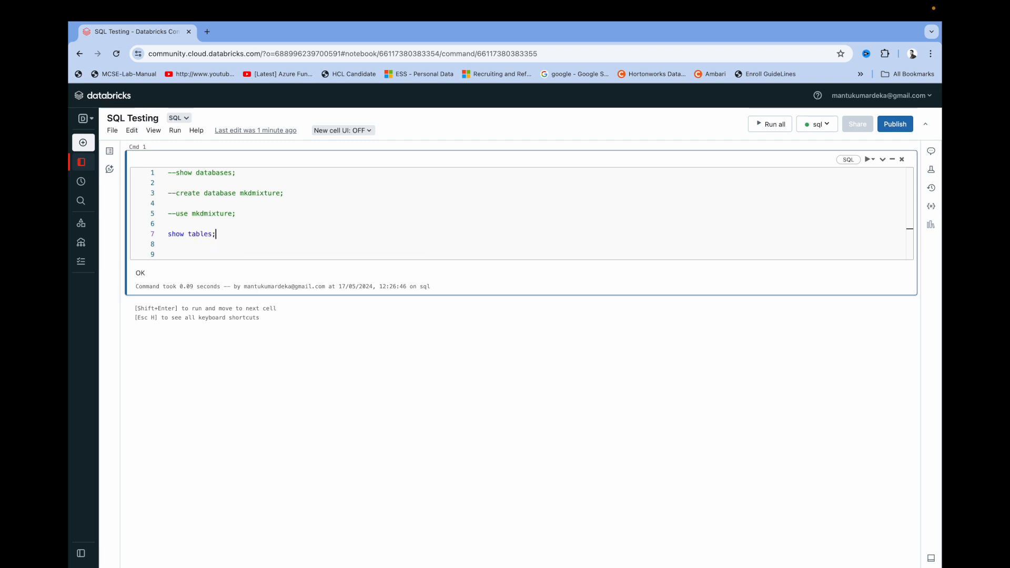
left_click(871, 160)
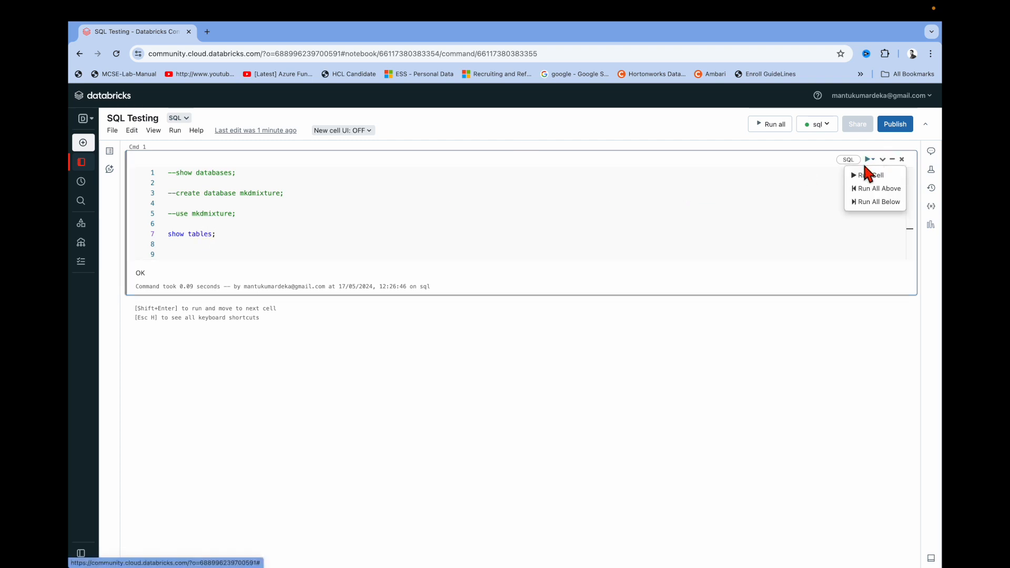
left_click(868, 175)
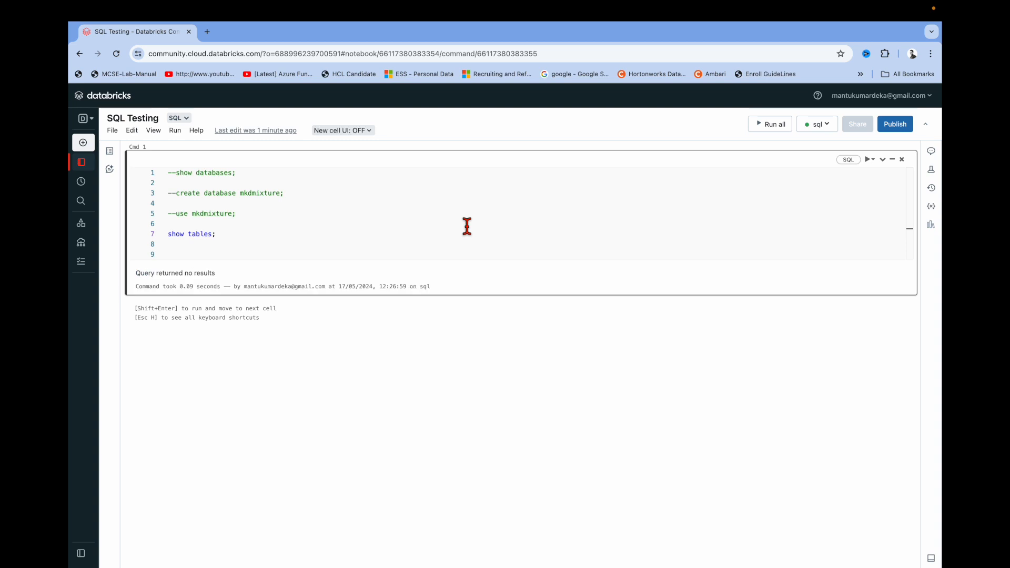
Switch to Numbers to look over the customer data in the cust spreadsheet, and return to the SQL Testing notebook in Chrome.
left_click(239, 241)
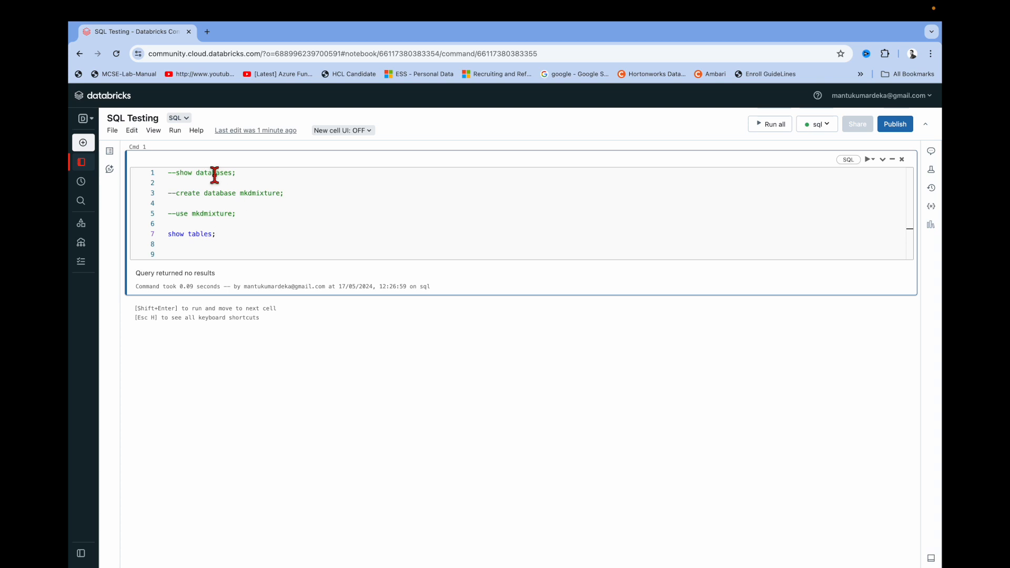
key("ctrl+Up")
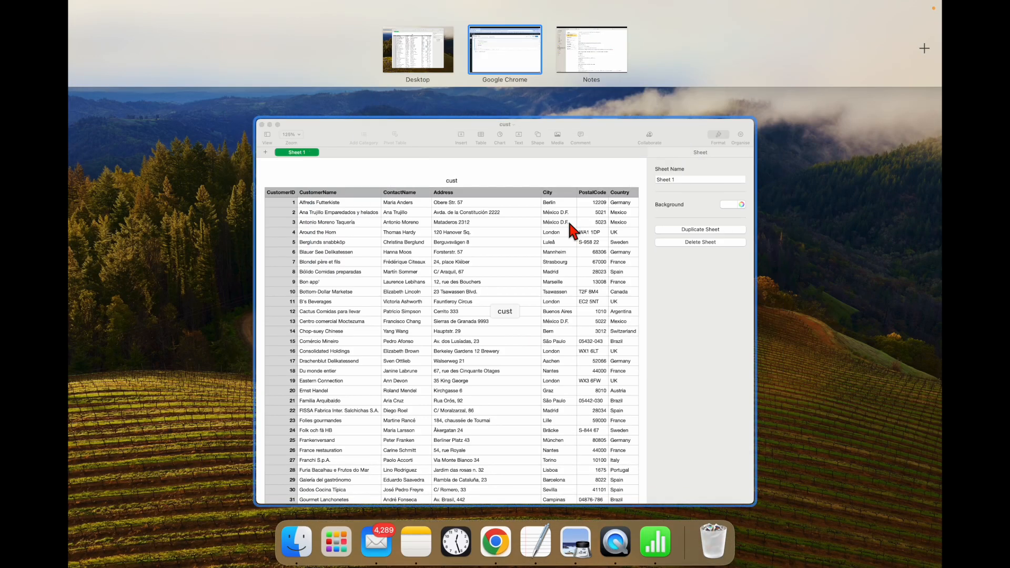
left_click(565, 220)
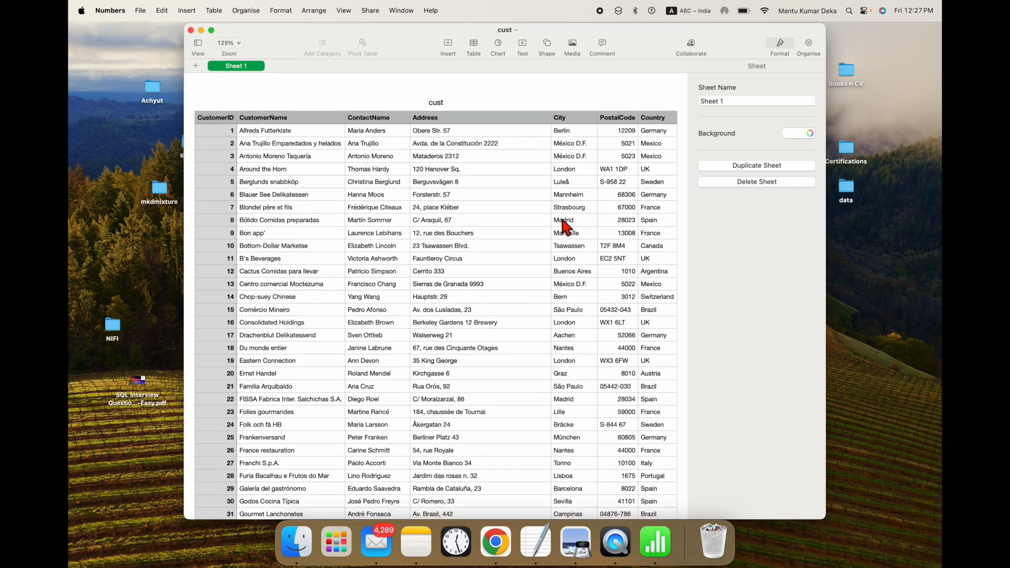
left_click(500, 543)
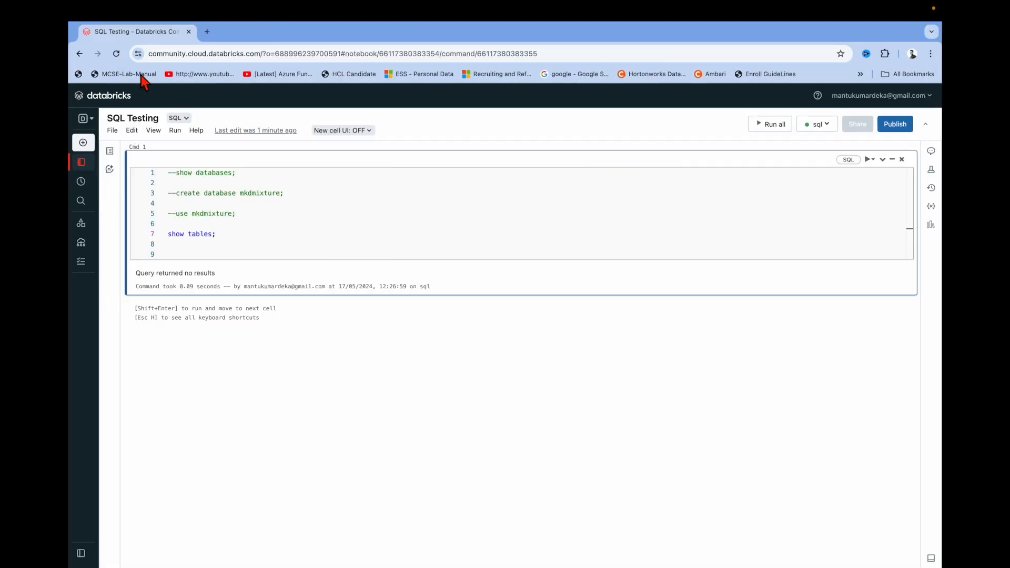
Start creating a new table from the notebook and upload the cust CSV file from the Desktop as its data source.
left_click(113, 131)
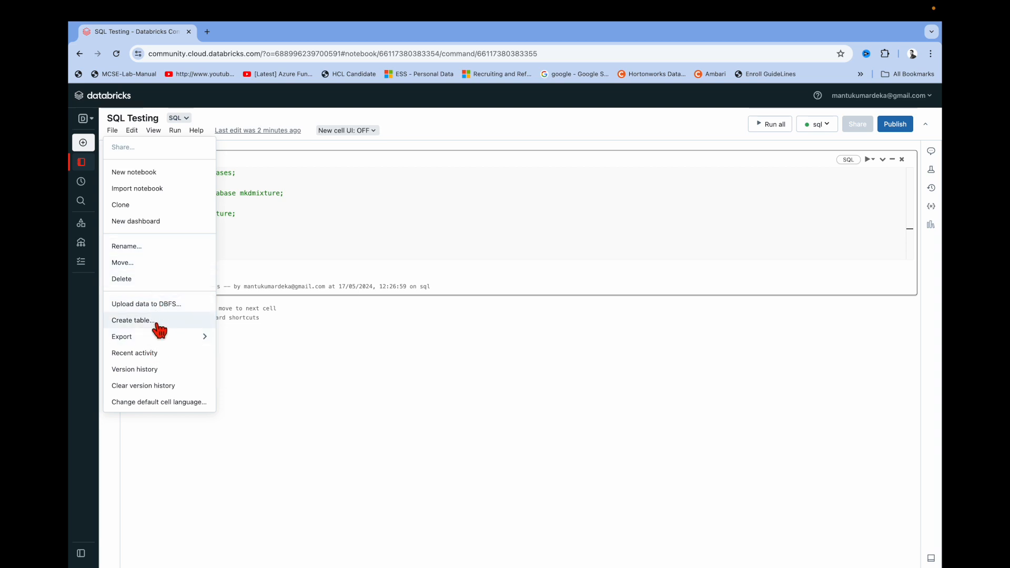
left_click(136, 320)
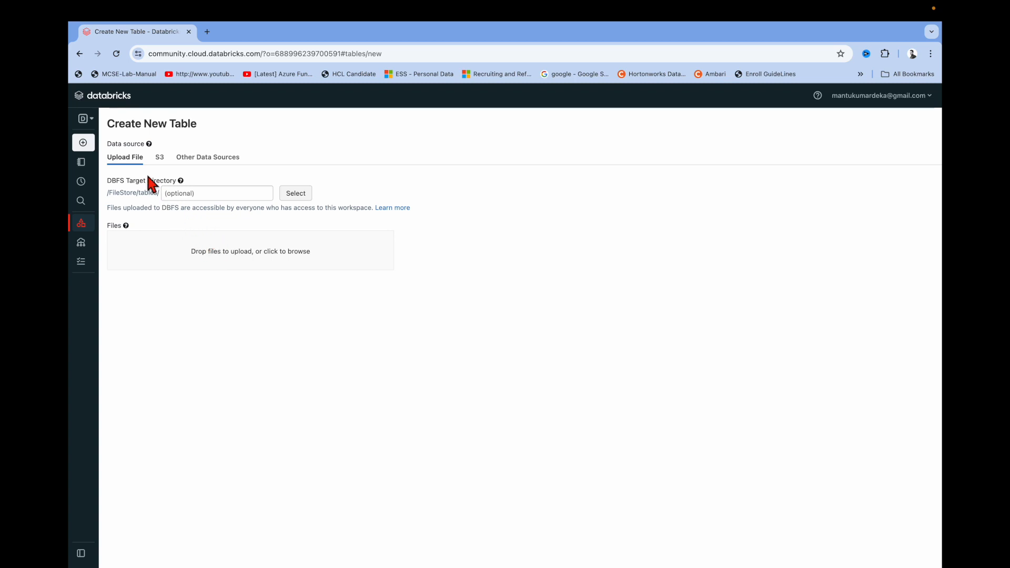
left_click(217, 255)
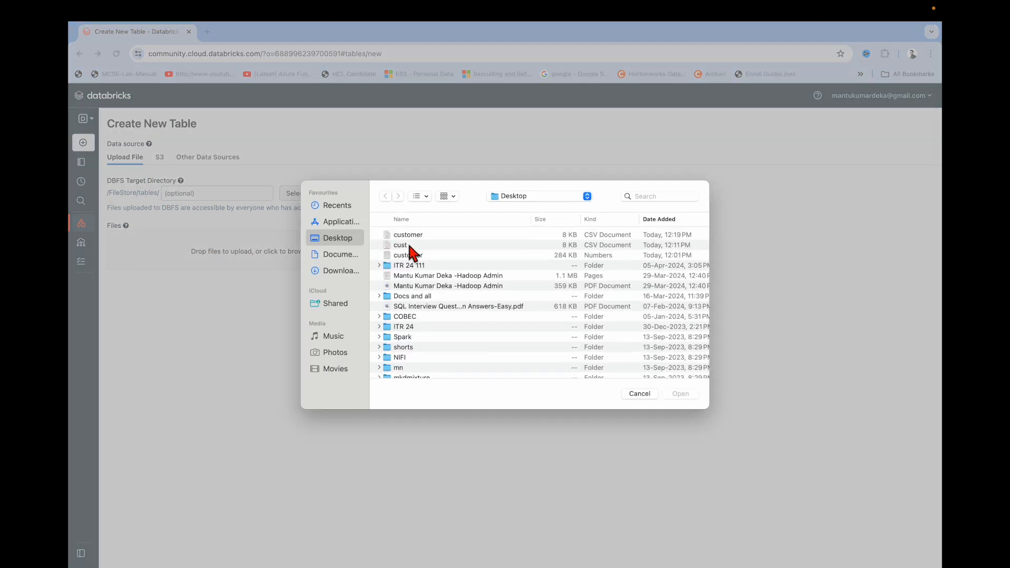
left_click(410, 246)
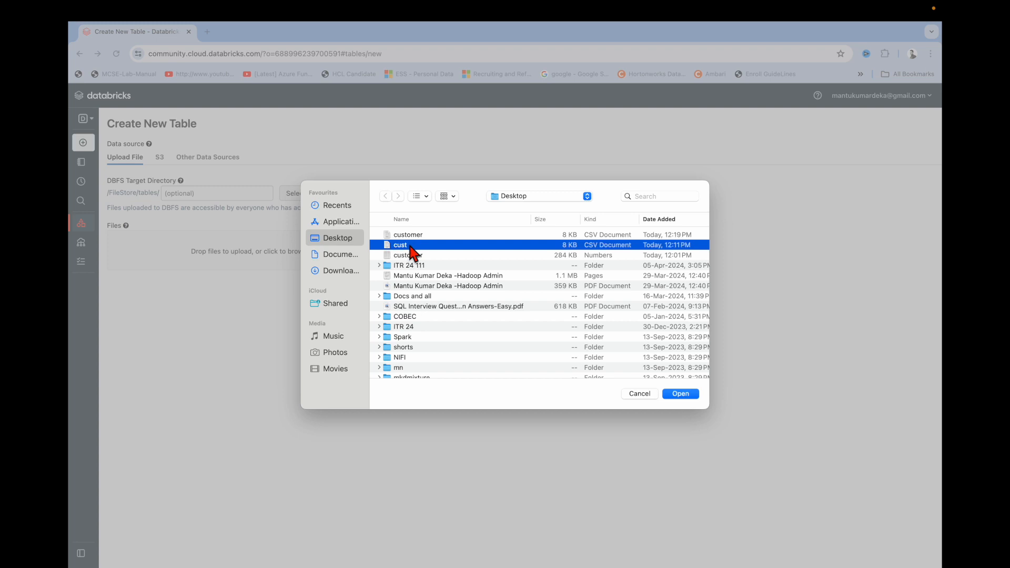
left_click(686, 394)
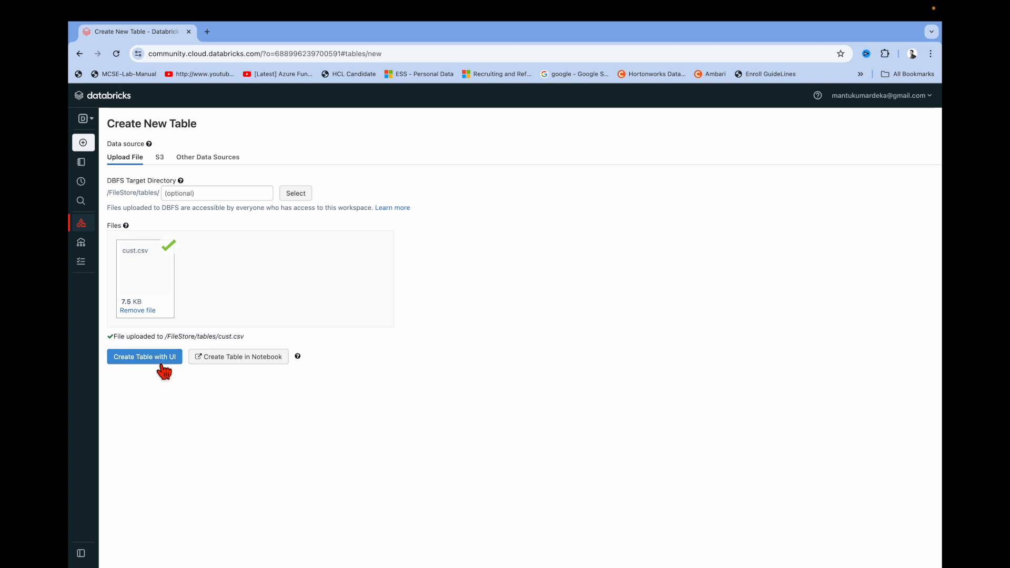
Choose to create the table with the UI, select the sql cluster, and preview the table.
left_click(163, 368)
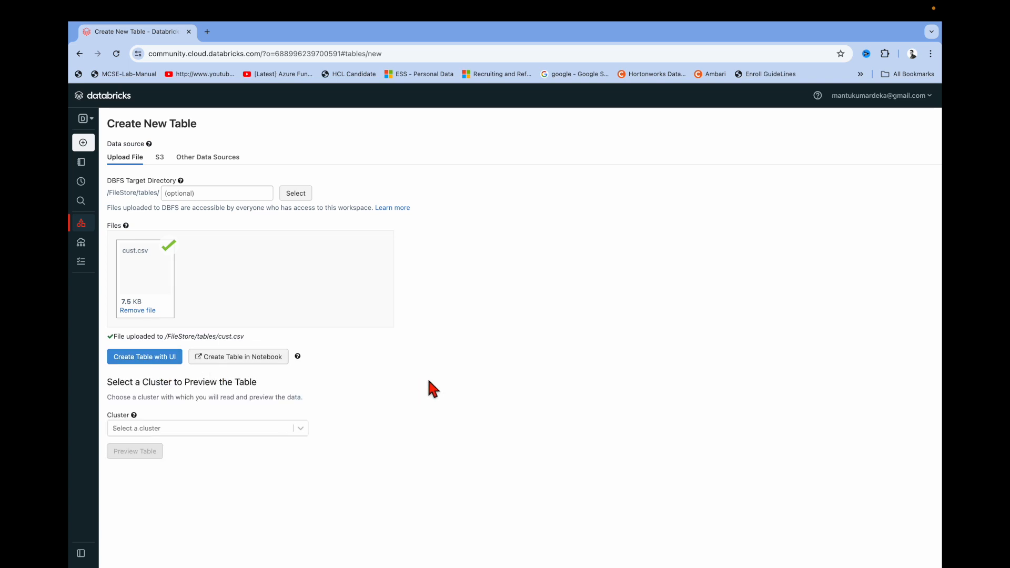
left_click(252, 432)
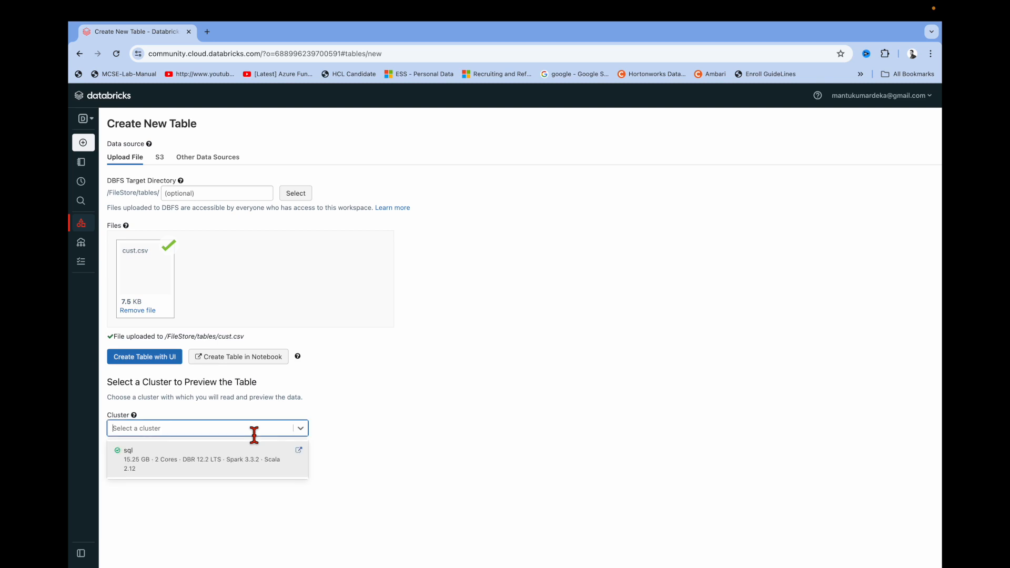
left_click(163, 464)
left_click(153, 463)
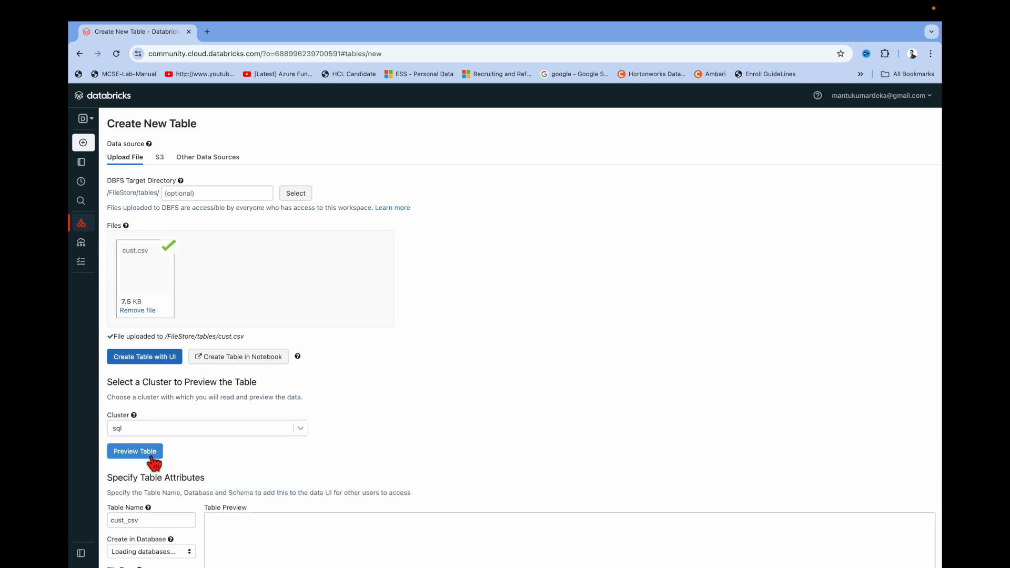
Set mkdmixture as the database in which the cust_csv table is created.
scroll(410, 387, "down", 4)
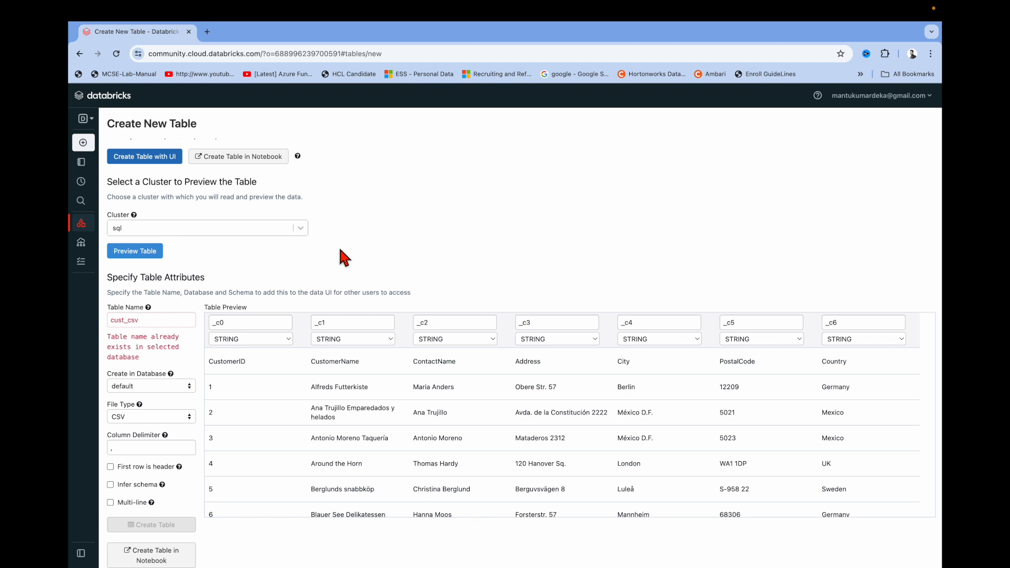
scroll(347, 260, "up", 3)
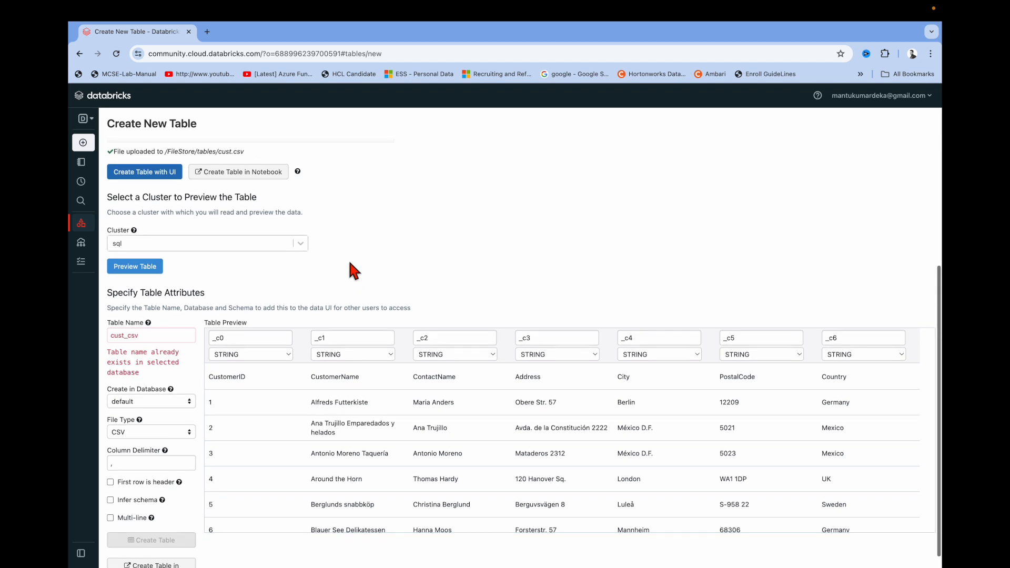
scroll(350, 269, "up", 1)
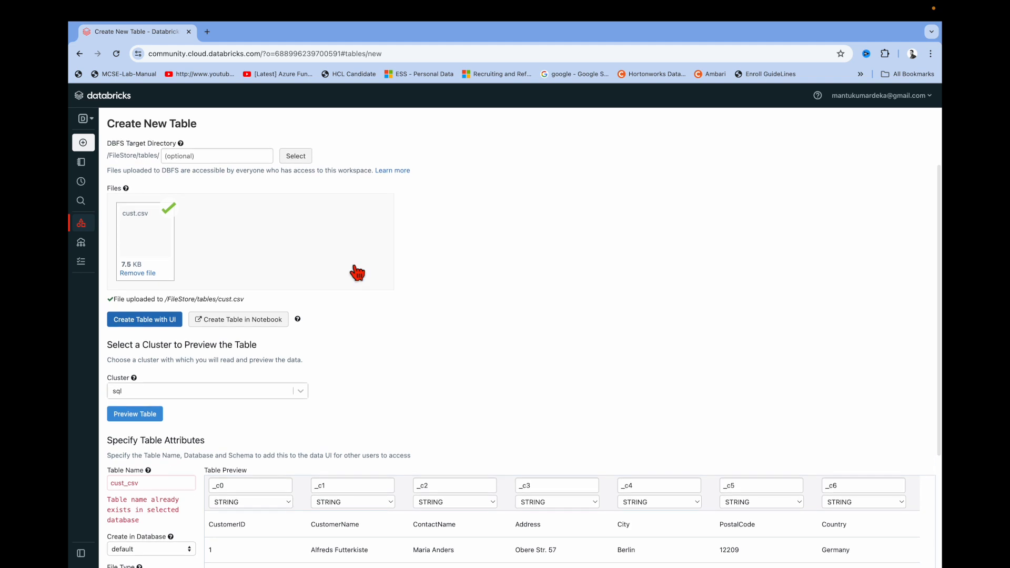
scroll(354, 271, "up", 1)
scroll(357, 272, "down", 1)
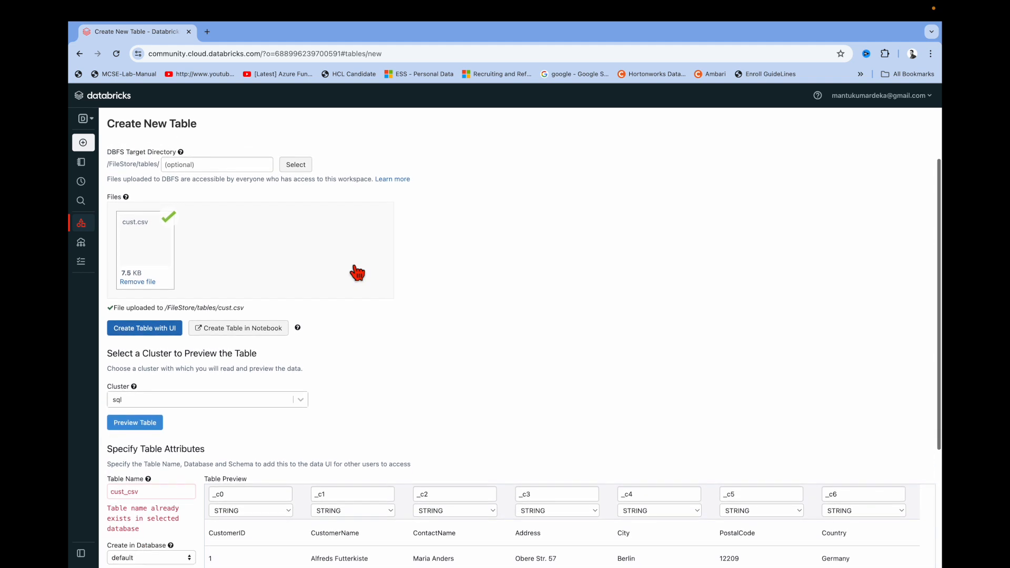
scroll(357, 273, "down", 2)
scroll(357, 272, "up", 3)
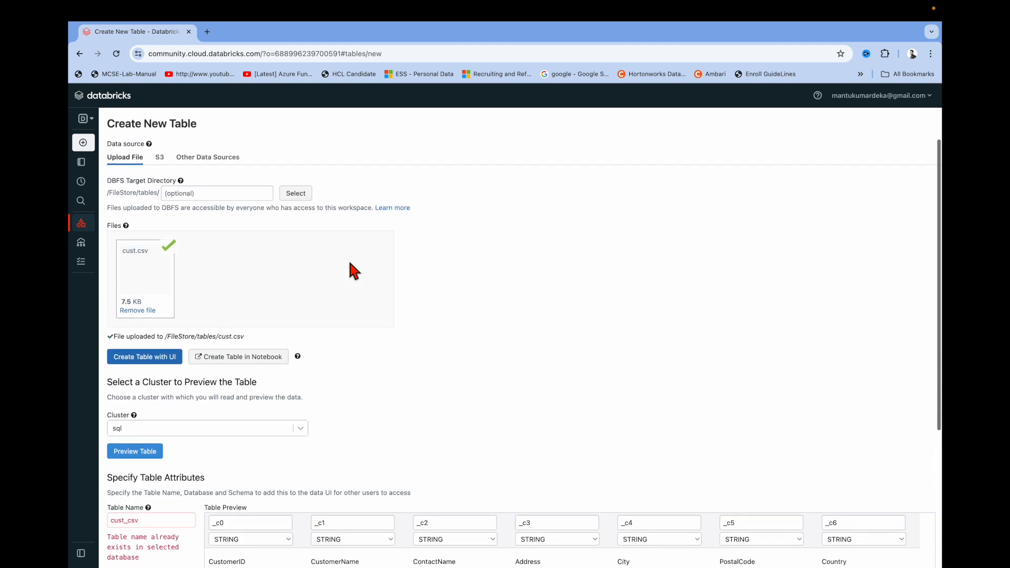
scroll(357, 272, "down", 3)
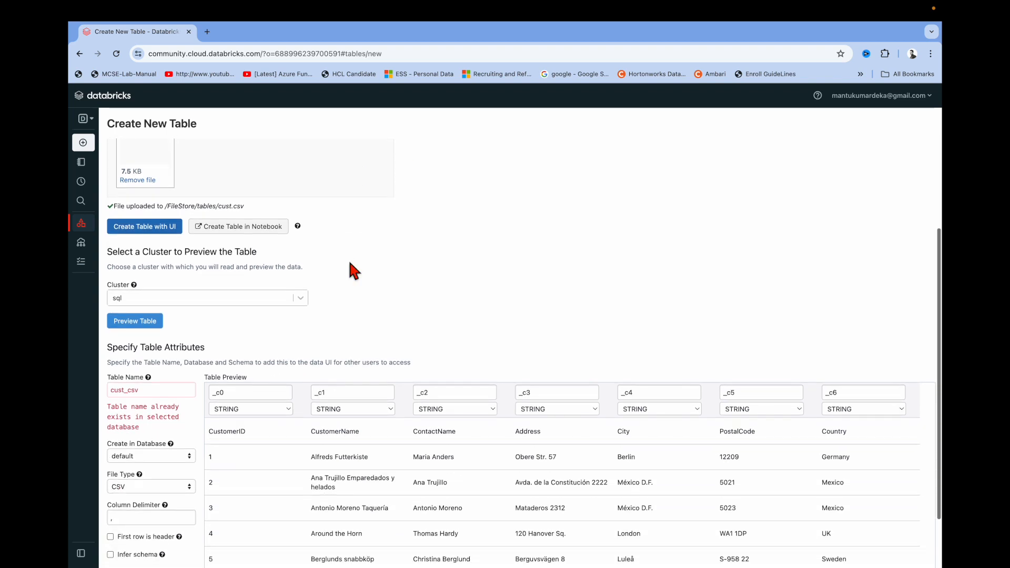
scroll(354, 271, "down", 2)
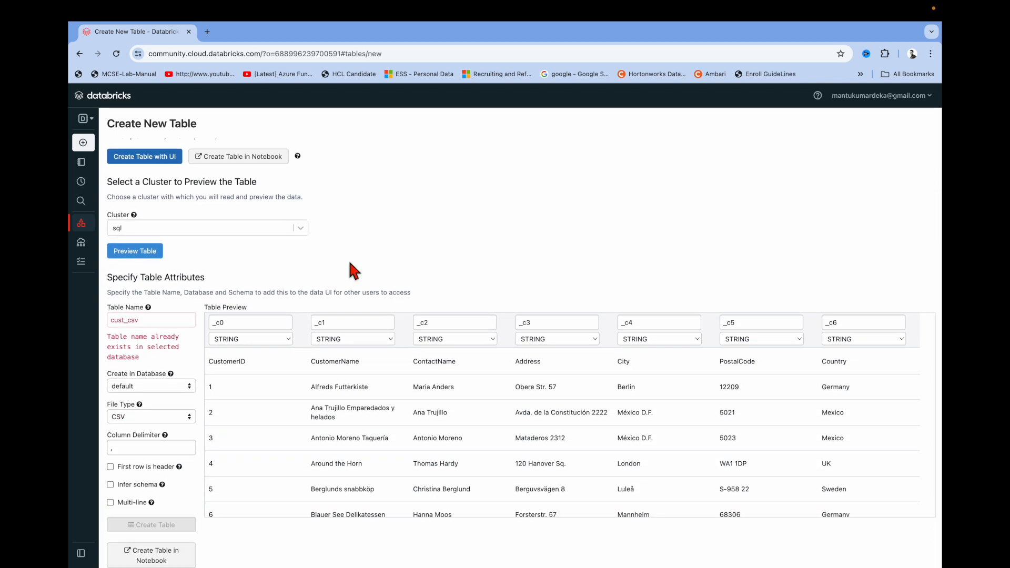
left_click(161, 386)
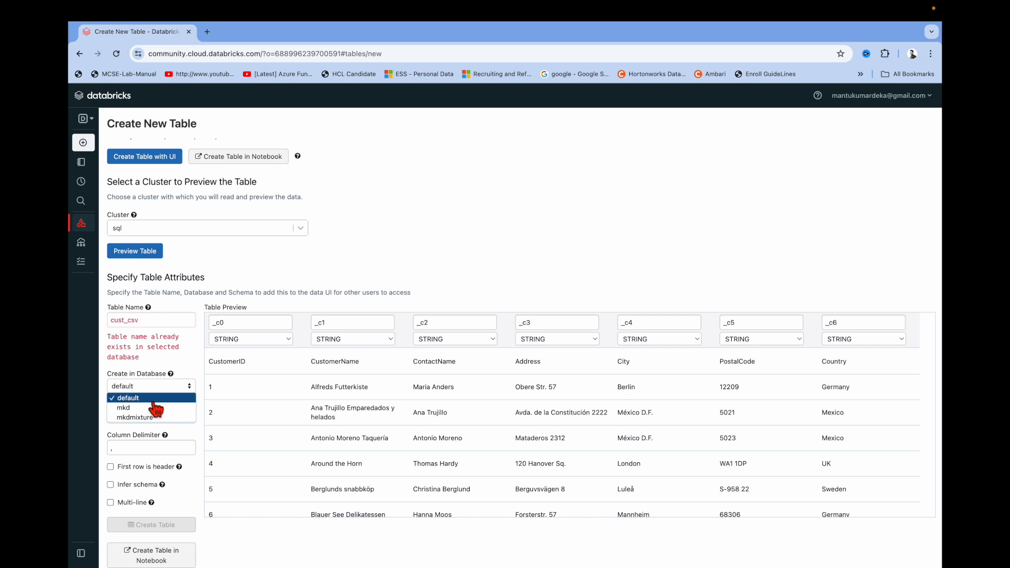
left_click(141, 418)
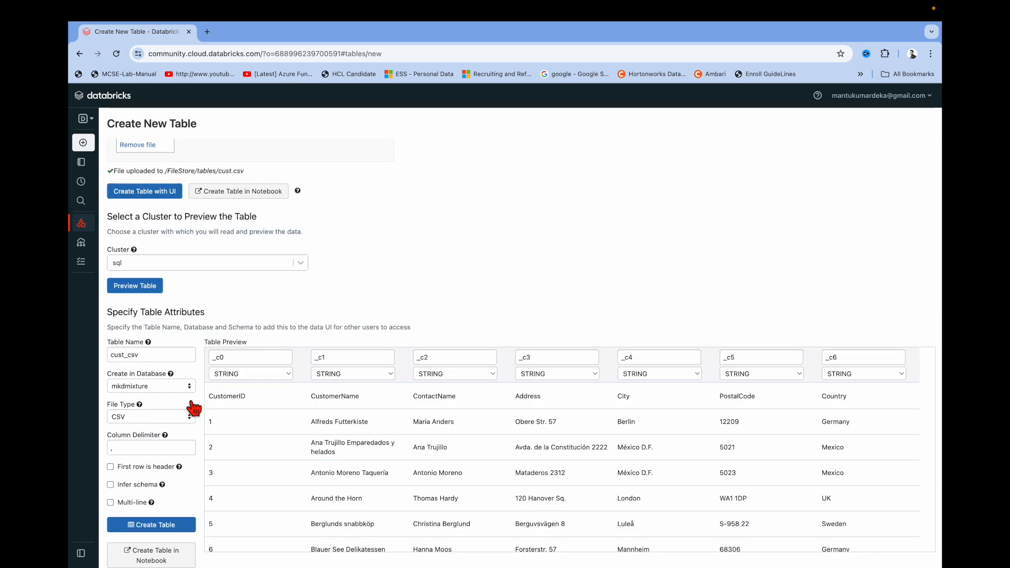
Enable the first row is header, infer schema and multi-line options for the cust_csv table.
scroll(311, 416, "down", 1)
scroll(314, 421, "up", 1)
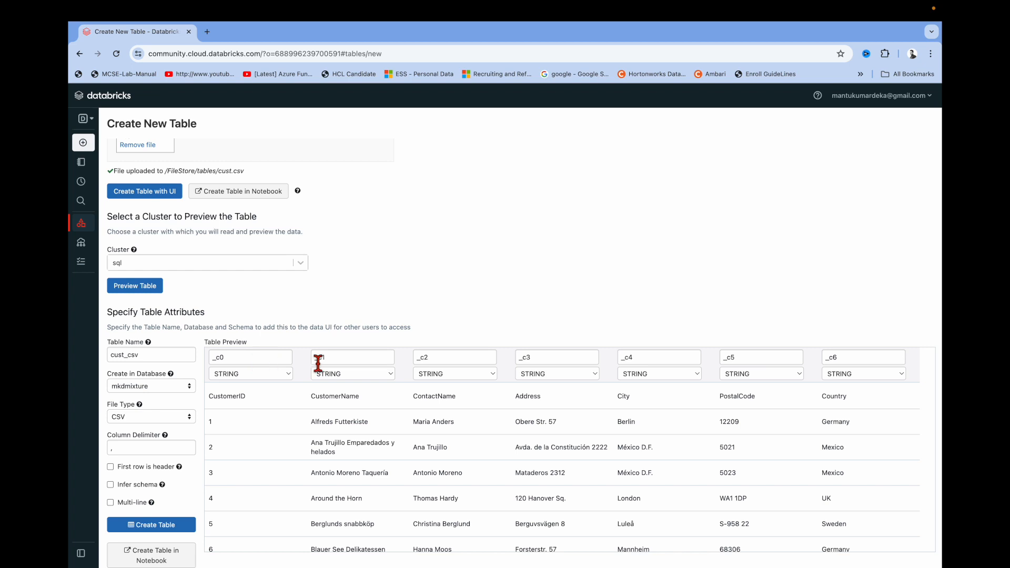
left_click(117, 468)
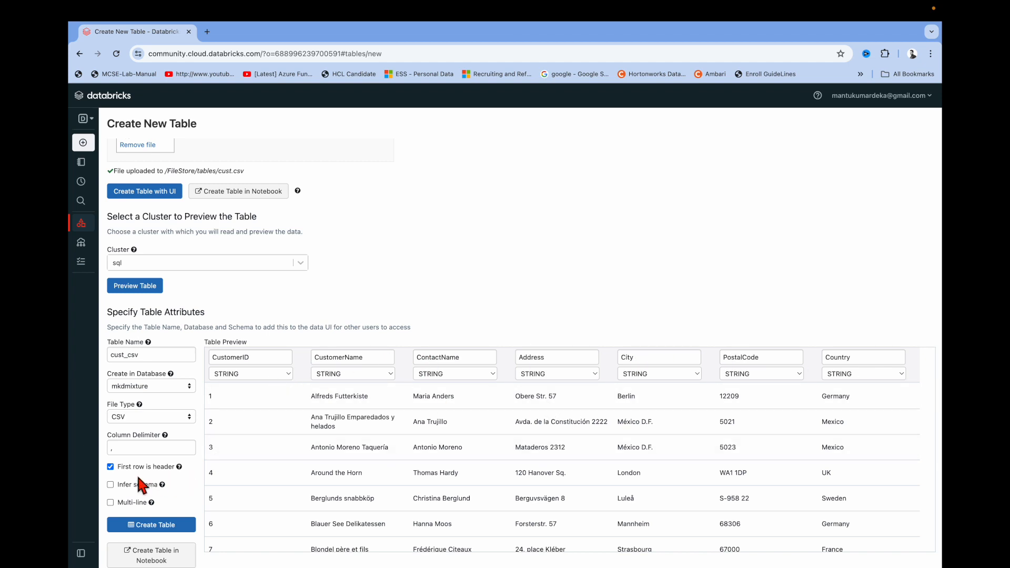
left_click(119, 488)
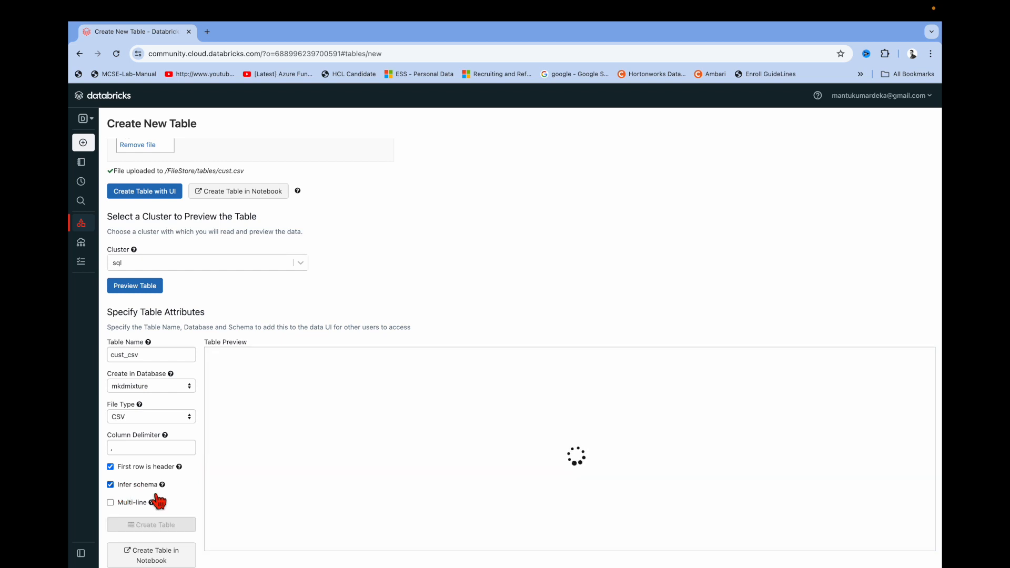
left_click(114, 506)
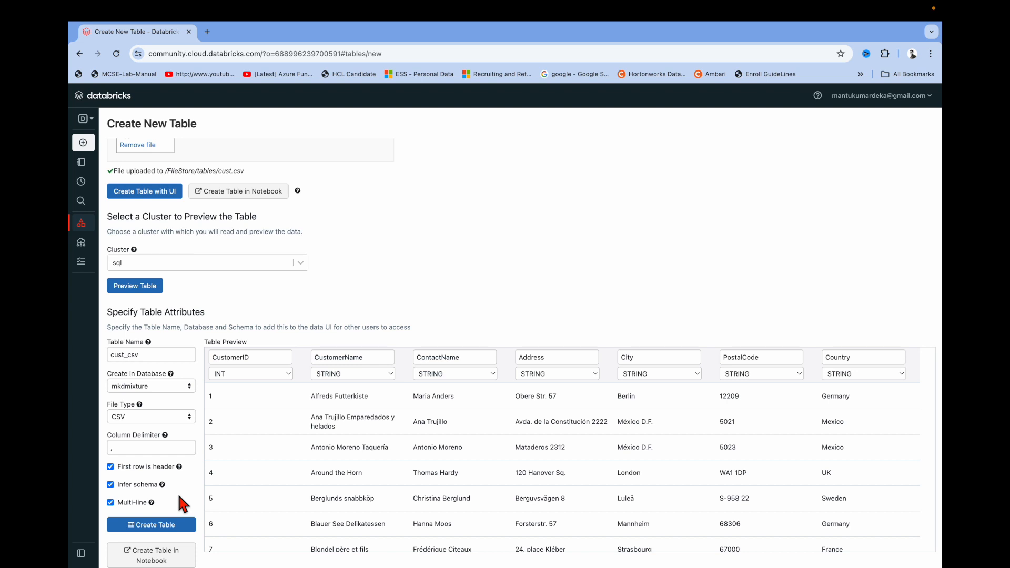
Check the rows in the table preview and create the cust_csv table.
scroll(523, 467, "down", 2)
scroll(521, 463, "down", 5)
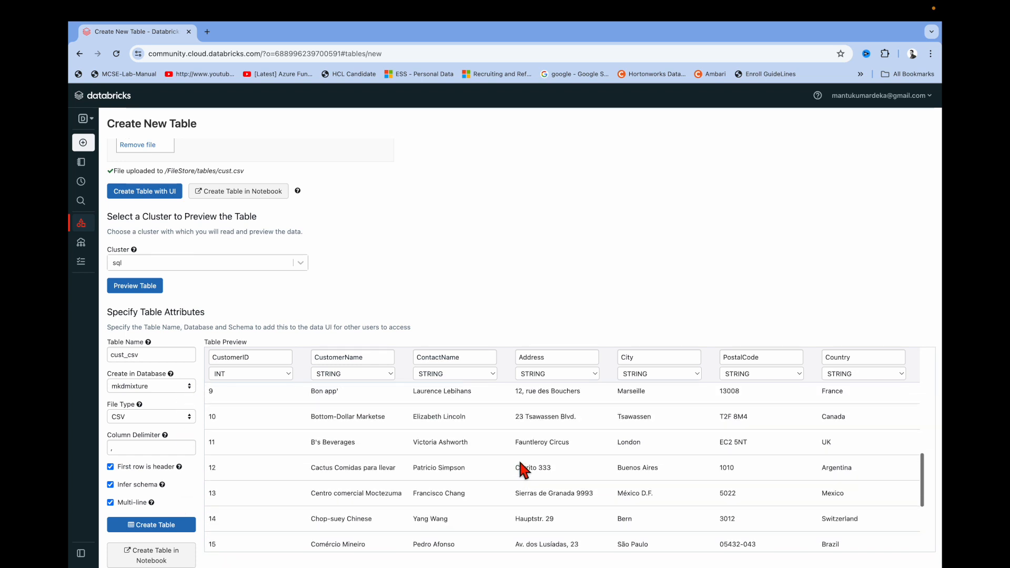
left_click(174, 526)
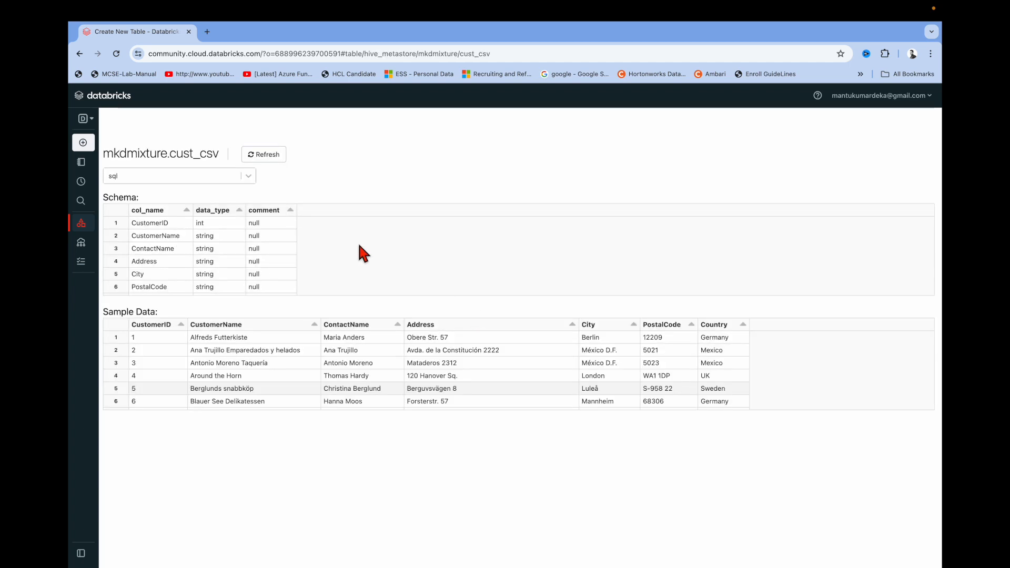
Refresh the mkdmixture.cust_csv table page and examine its schema and sample data.
left_click(274, 160)
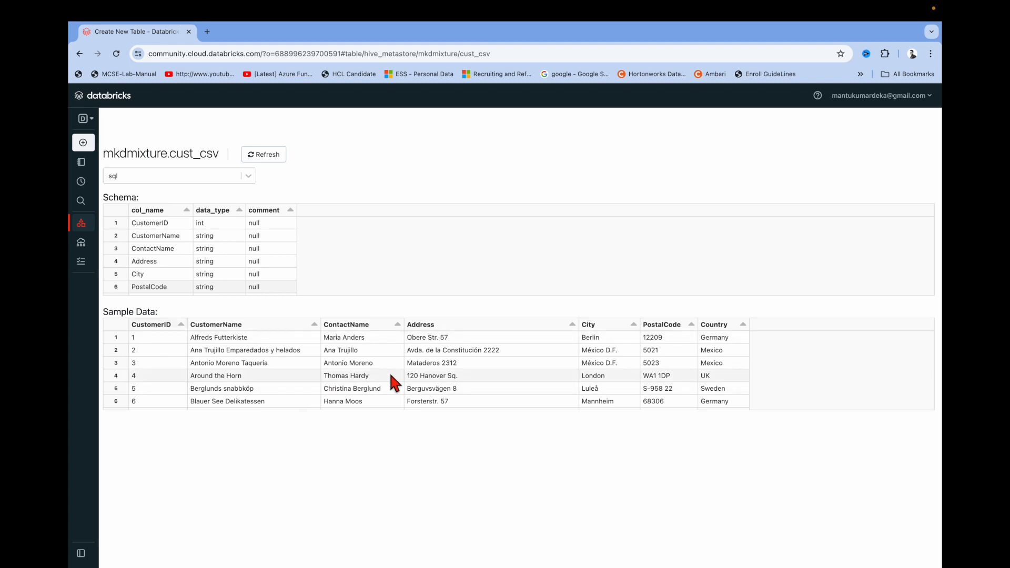
scroll(389, 370, "down", 1)
scroll(390, 371, "up", 1)
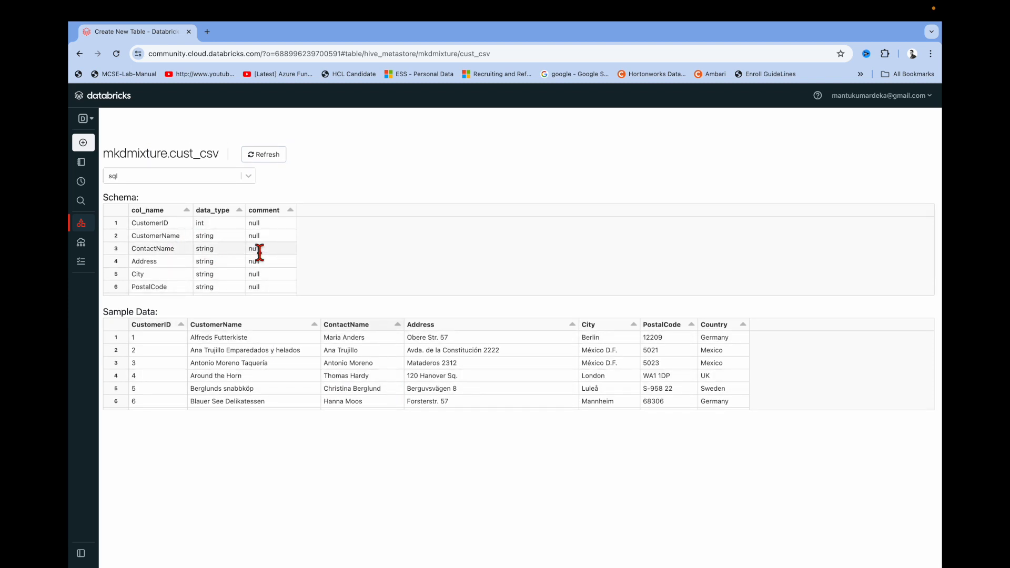
Open the SQL Testing notebook from the workspace and run its cell with the show tables query.
mouse_move(114, 220)
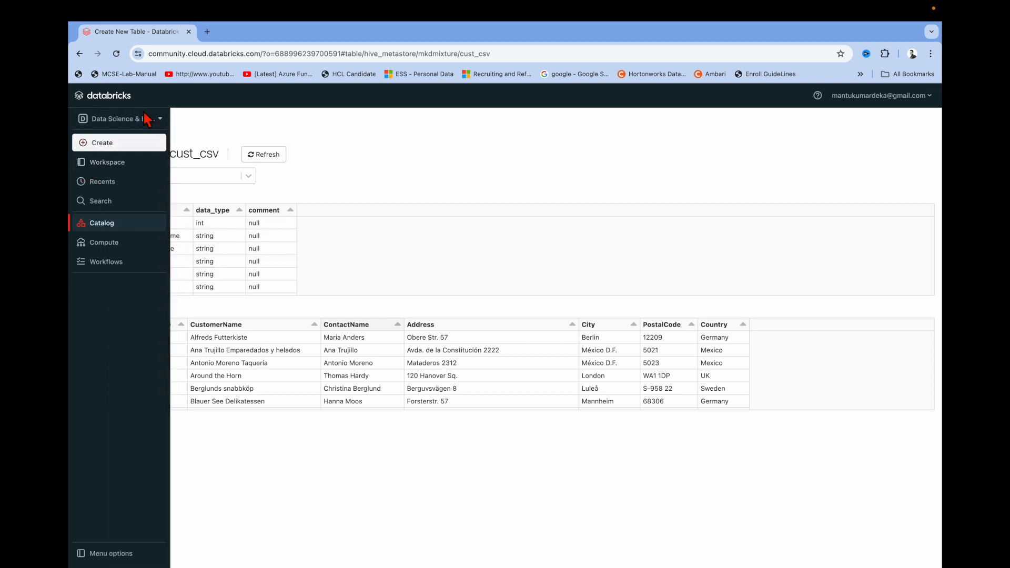
left_click(118, 163)
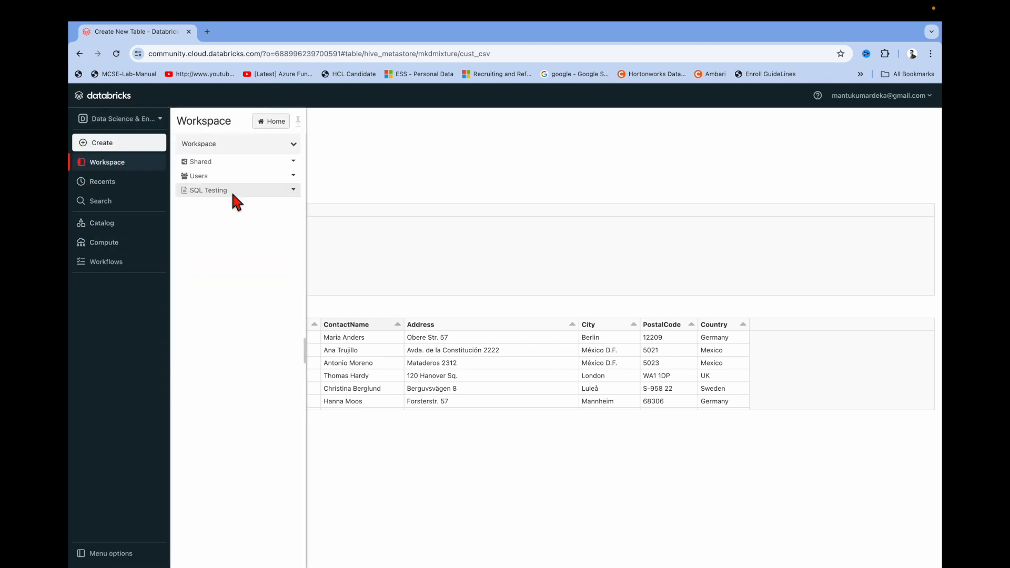
left_click(227, 191)
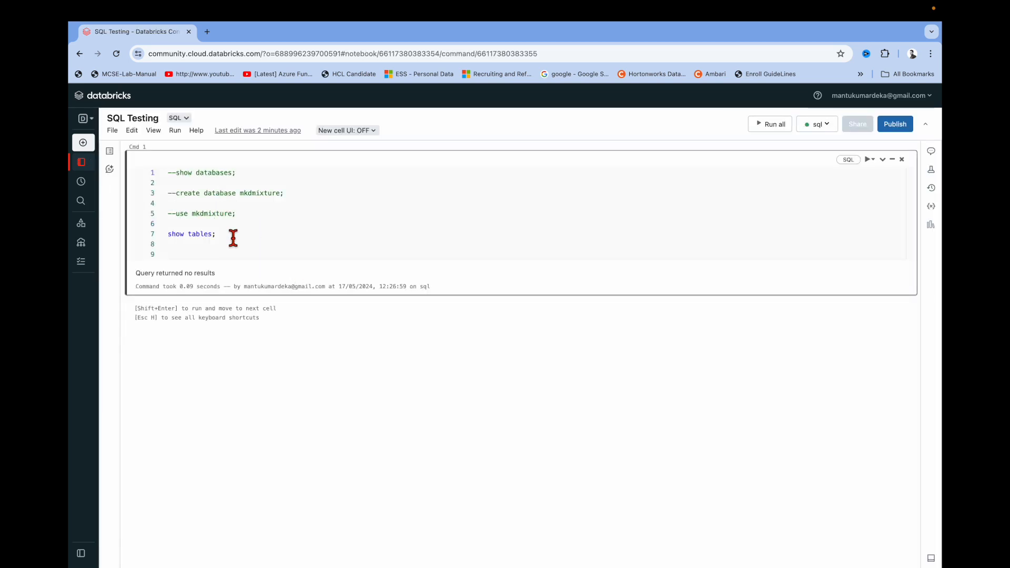
left_click(872, 160)
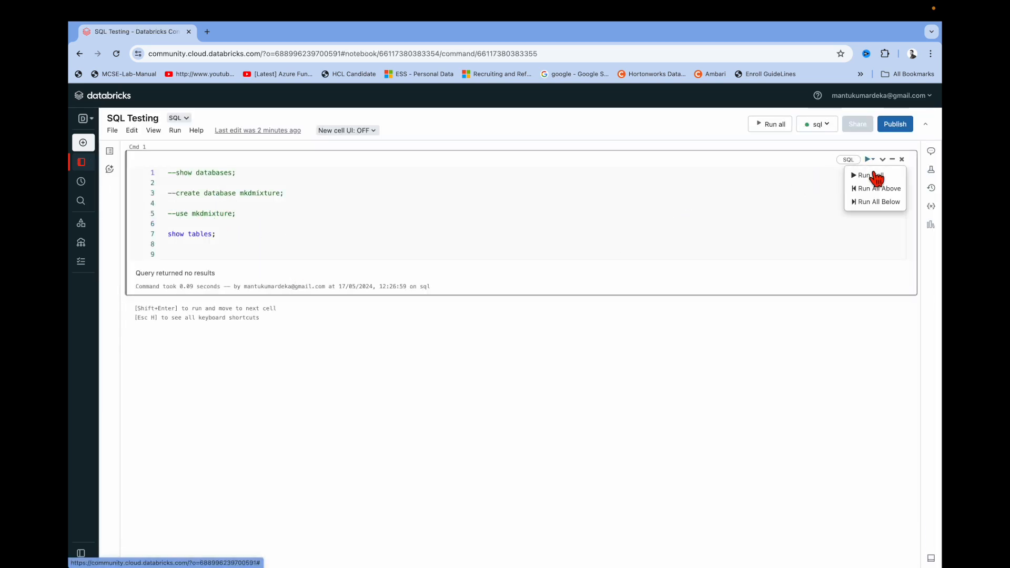
left_click(875, 172)
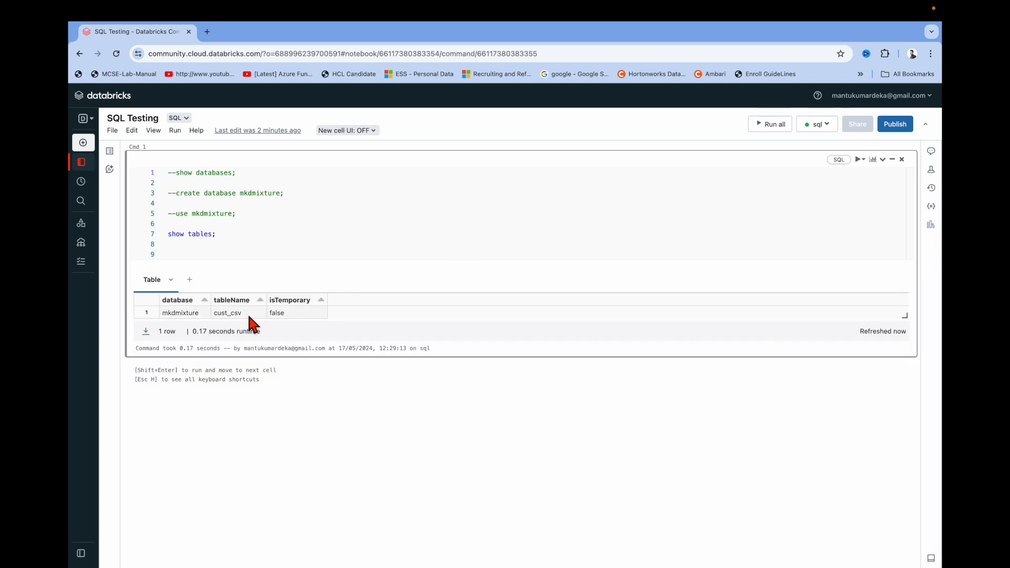
Comment out the show tables; statement and start a new line two rows below it.
left_click(174, 240)
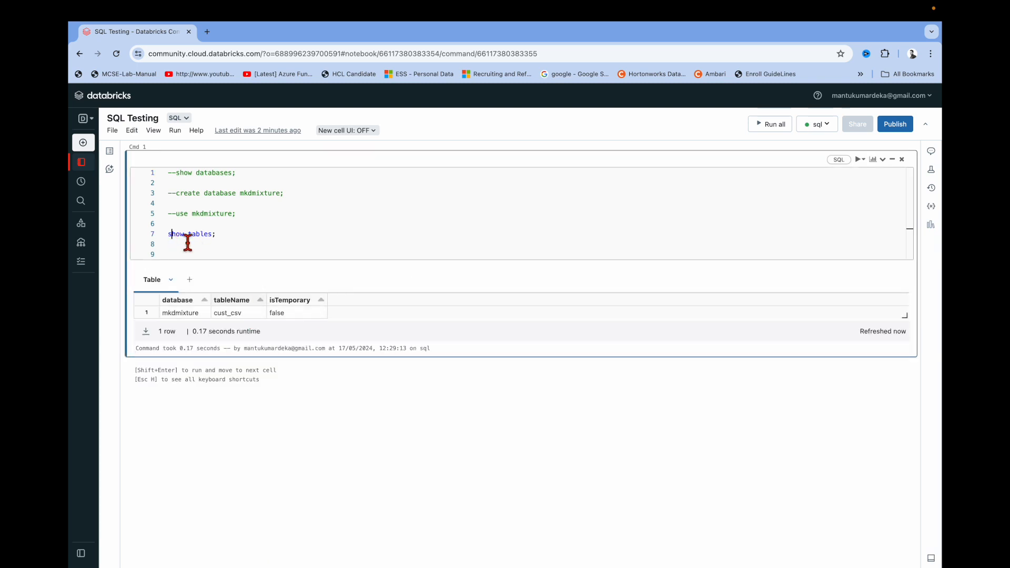
type("--")
left_click(242, 240)
key("Return")
key("Return")
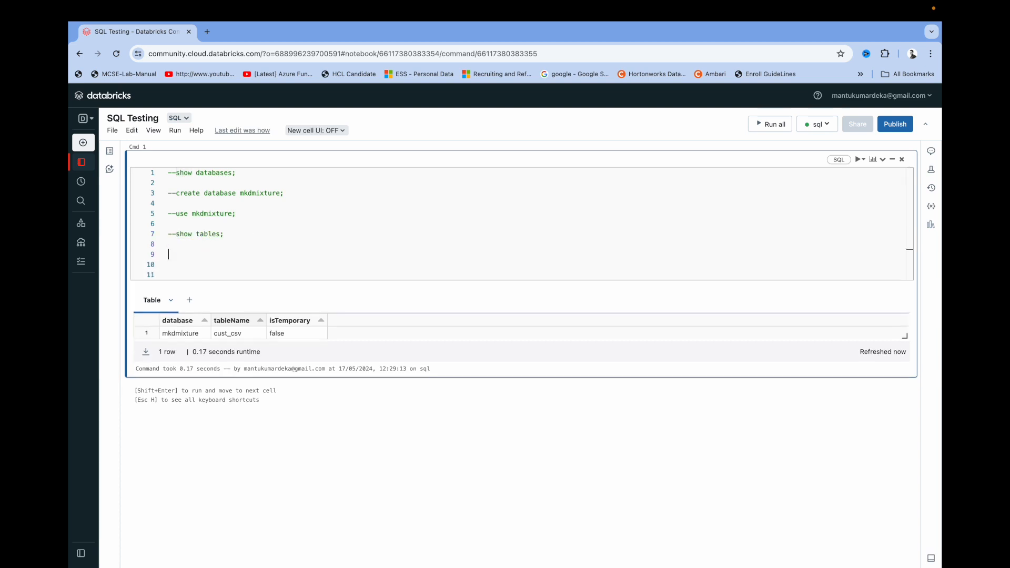
Write the query select * from cust_csv; in the notebook cell and run it.
type("select ")
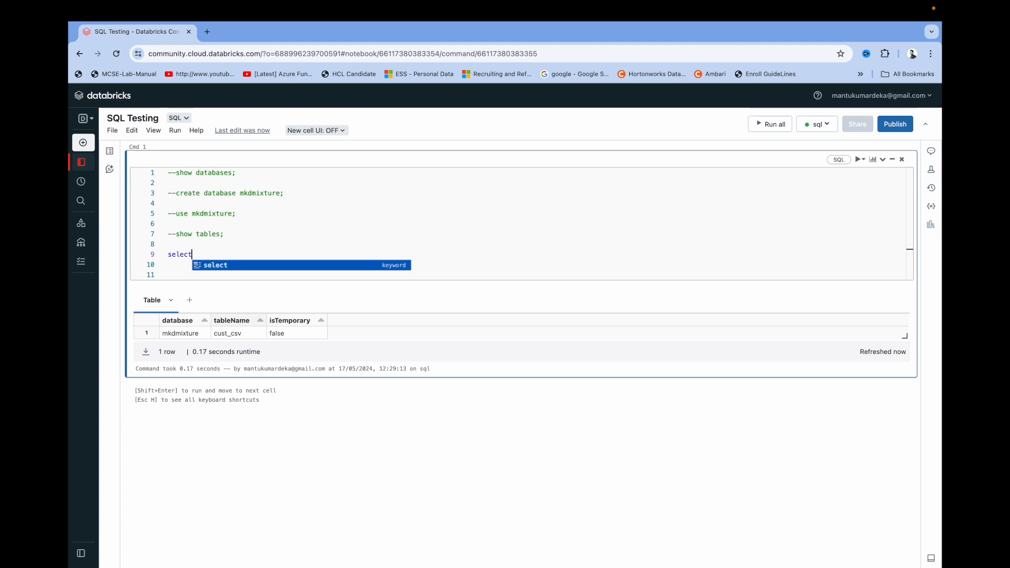
type("* fro")
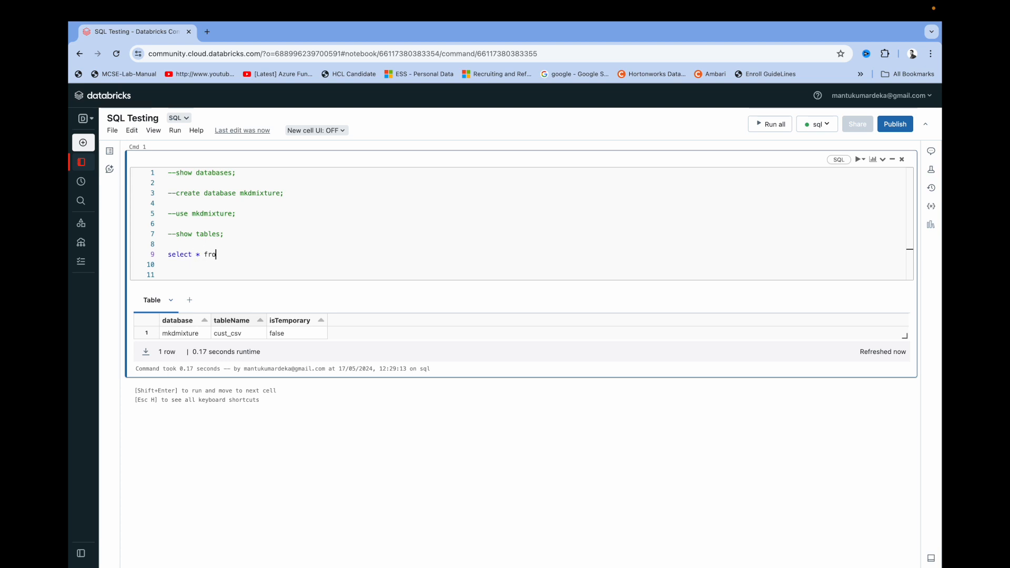
type("m")
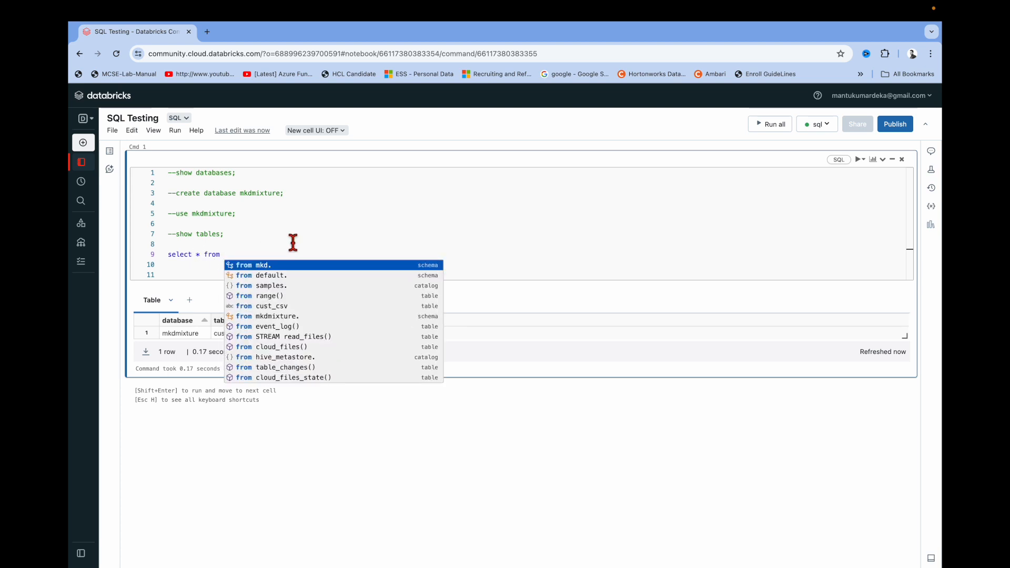
left_click(288, 306)
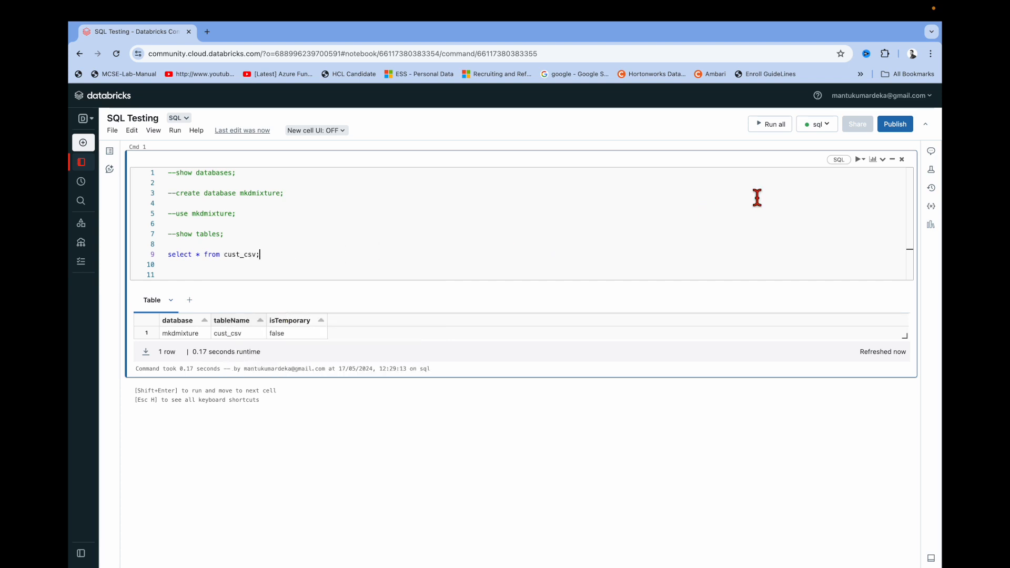
left_click(864, 160)
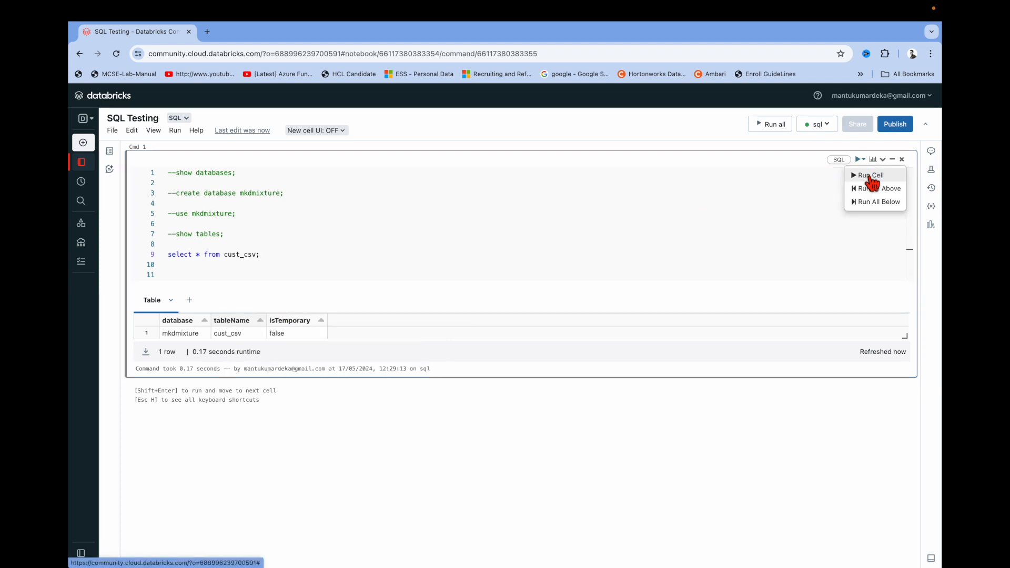
left_click(871, 179)
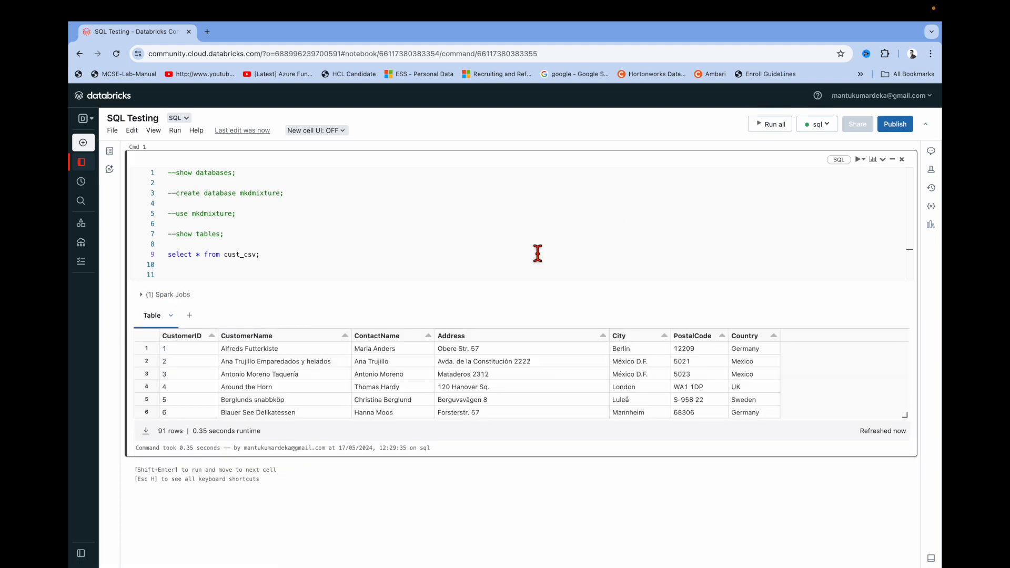
Enlarge the output table of the cust_csv query and look through its rows.
scroll(488, 401, "down", 1)
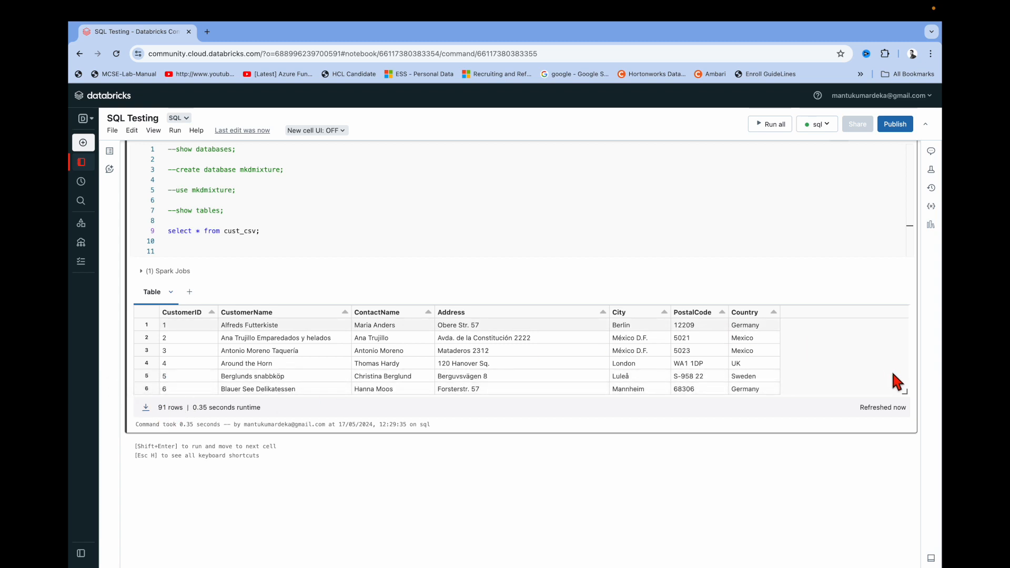
left_click_drag(905, 392, 919, 546)
scroll(680, 474, "down", 4)
scroll(676, 475, "down", 1)
left_click_drag(904, 357, 919, 483)
scroll(673, 413, "down", 1)
scroll(673, 414, "up", 10)
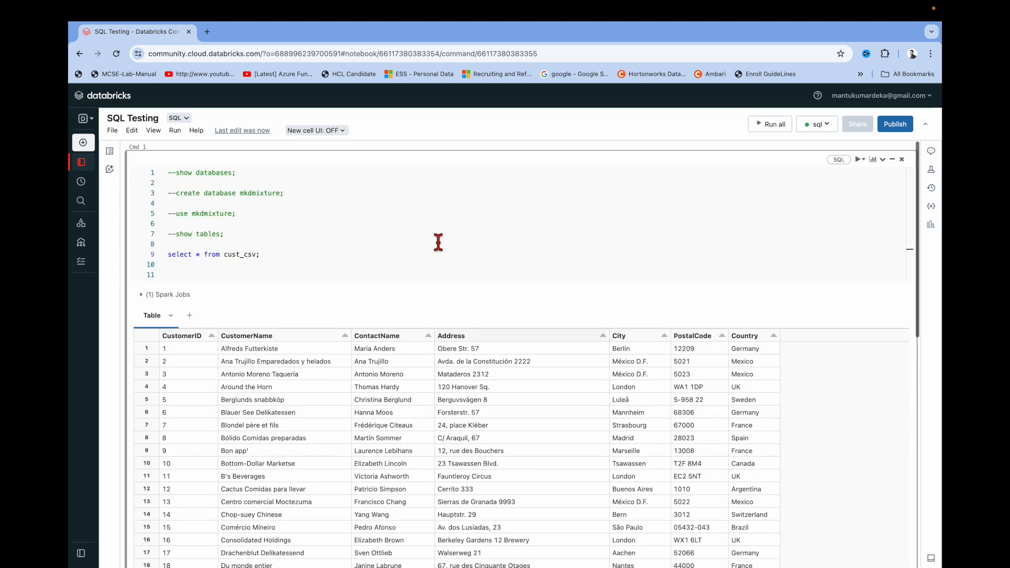
Switch to the cust spreadsheet in Numbers to compare its source rows with the query output, and return to the notebook in Chrome.
left_click(310, 265)
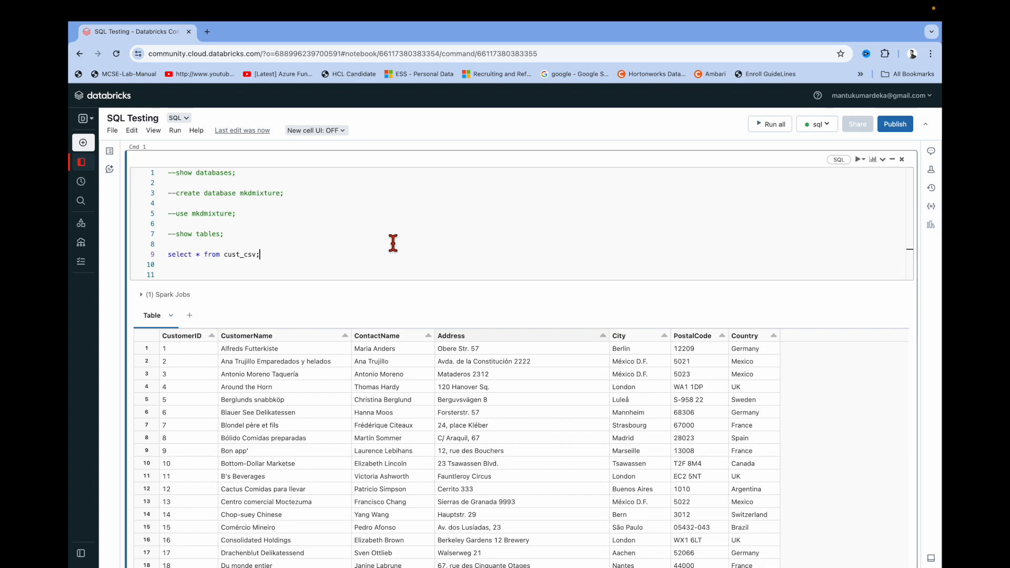
key("ctrl+Up")
left_click(489, 262)
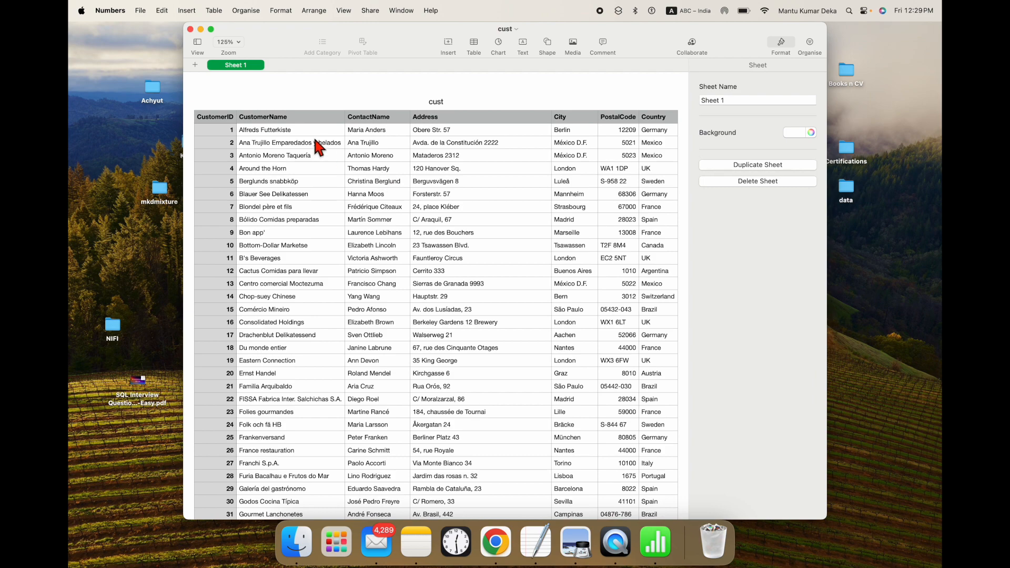
left_click(508, 552)
scroll(363, 238, "down", 1)
left_click(364, 238)
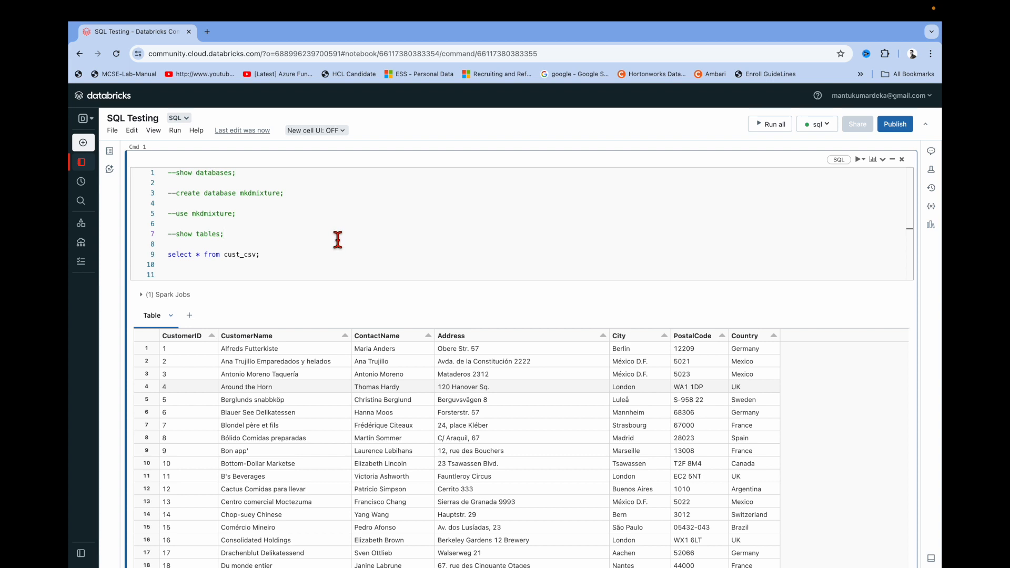